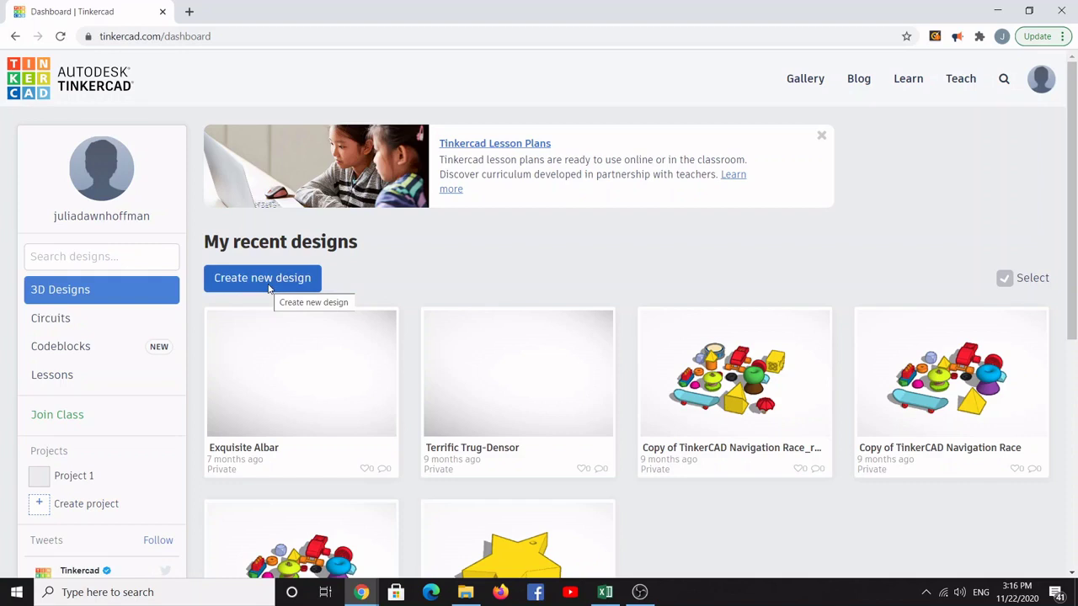
- Create a new 3D design and rename it "Dog Bone Tag"
click(270, 289)
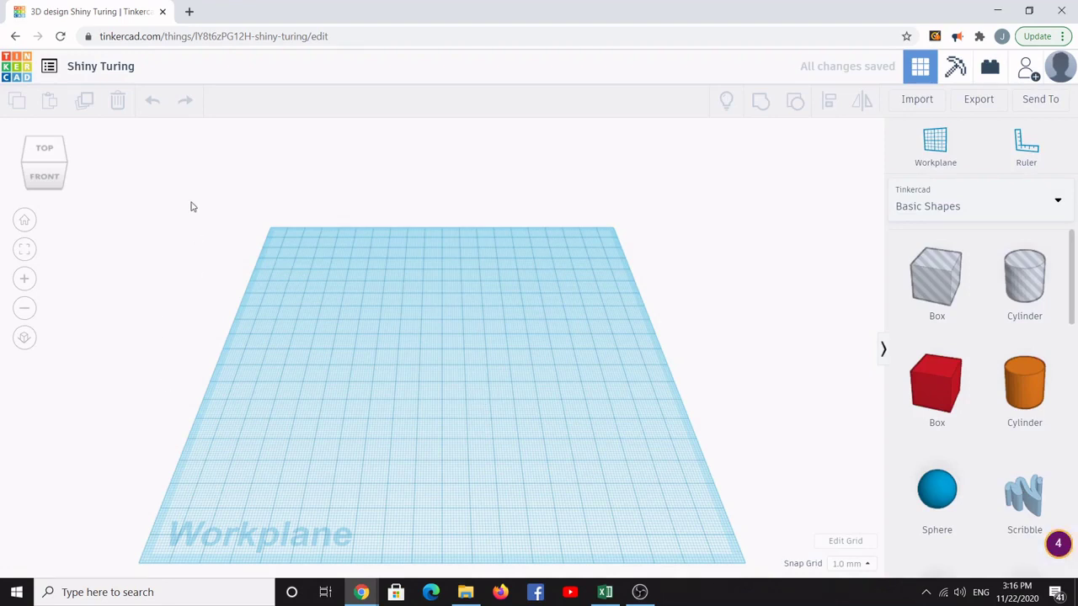
click(137, 74)
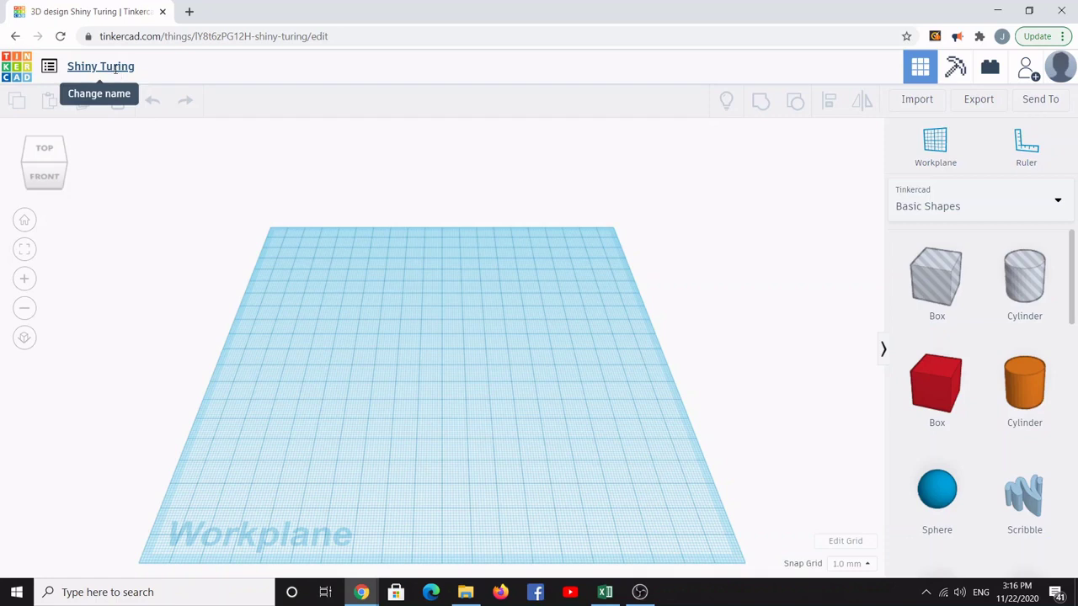
click(117, 72)
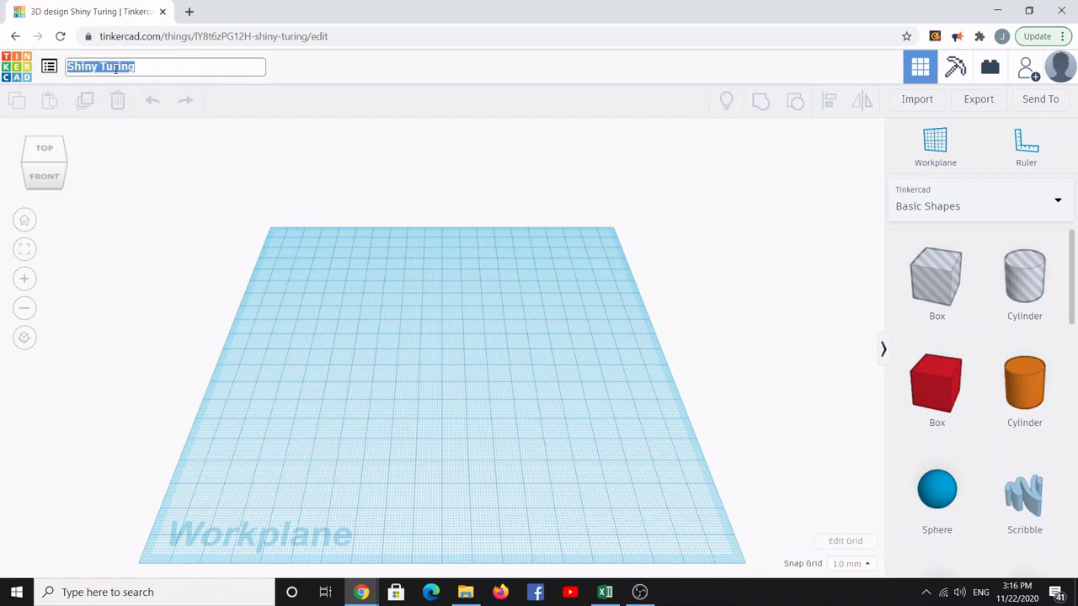
text(Dog Bone T)
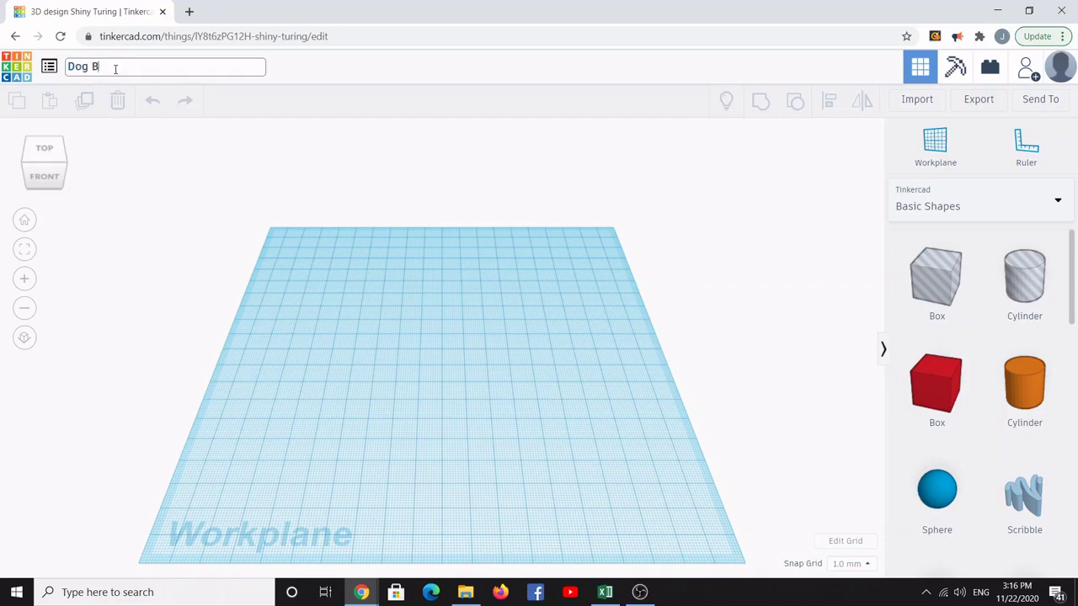
text(ag)
key(Return)
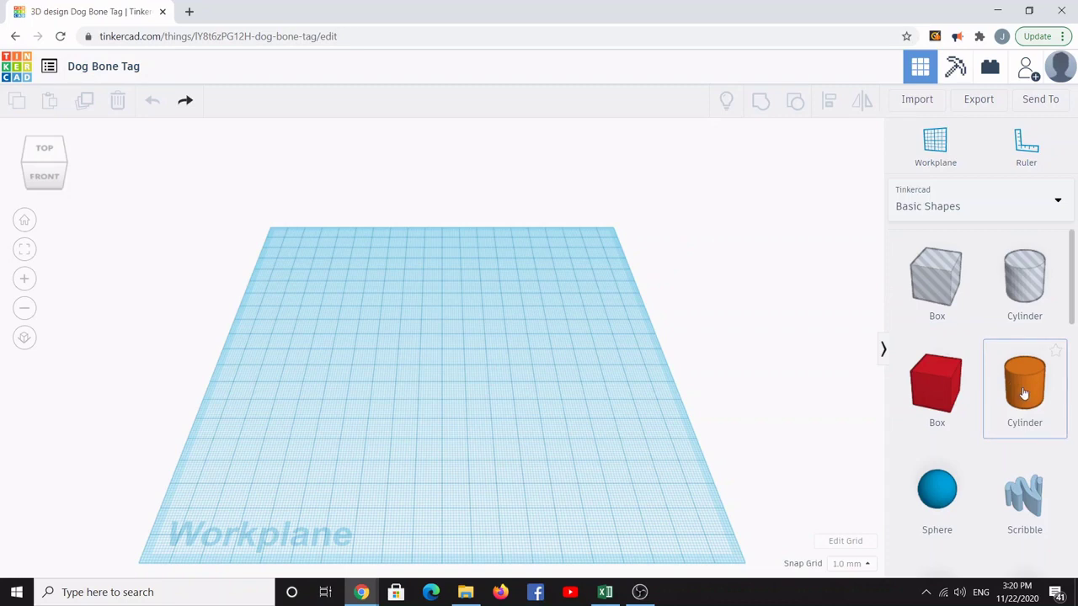
- Place a solid cylinder on the back-left part of the workplane and set its height to 7 mm
drag(1024, 393, 357, 311)
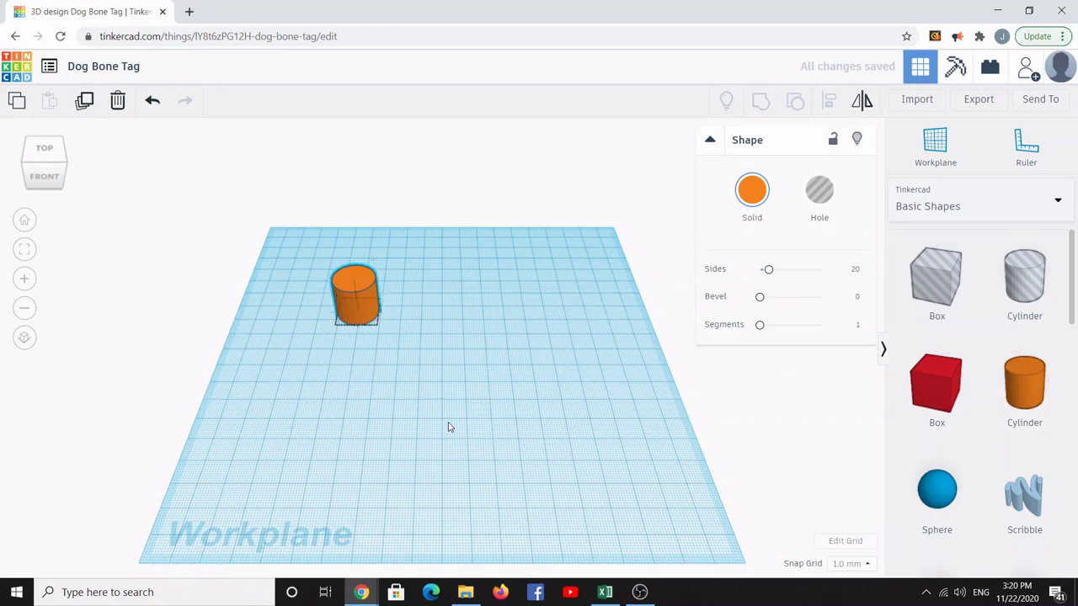
right_drag(449, 427, 457, 357)
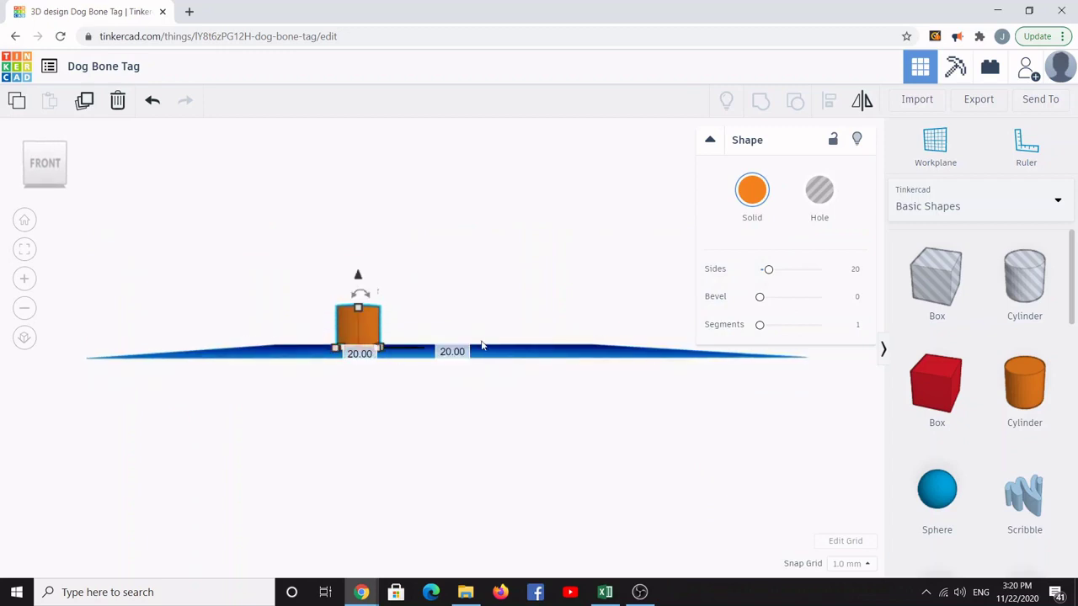
right_drag(508, 359, 497, 439)
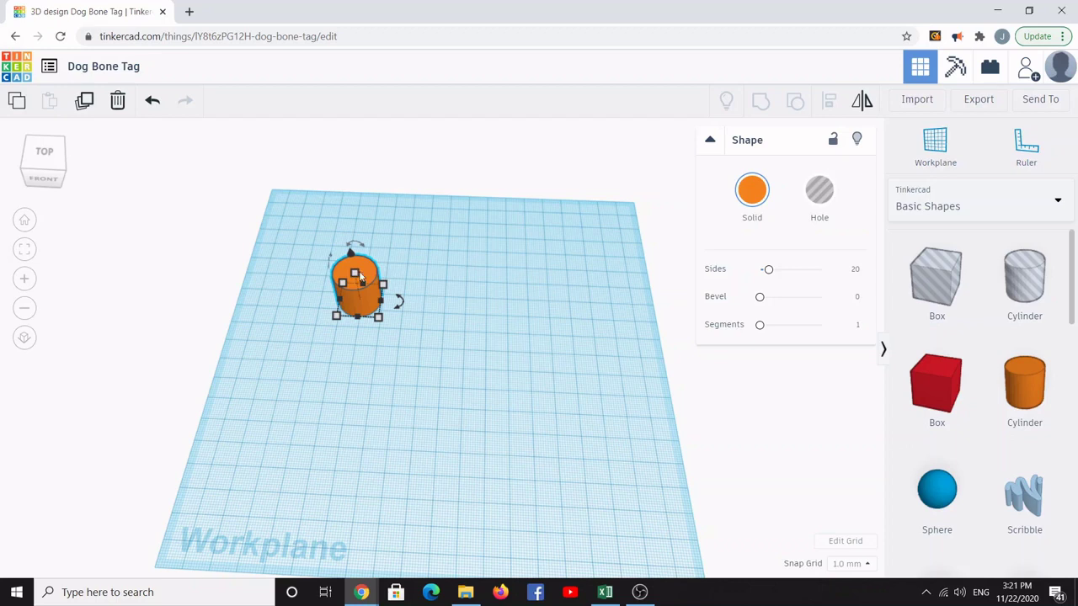
mouse_move(356, 276)
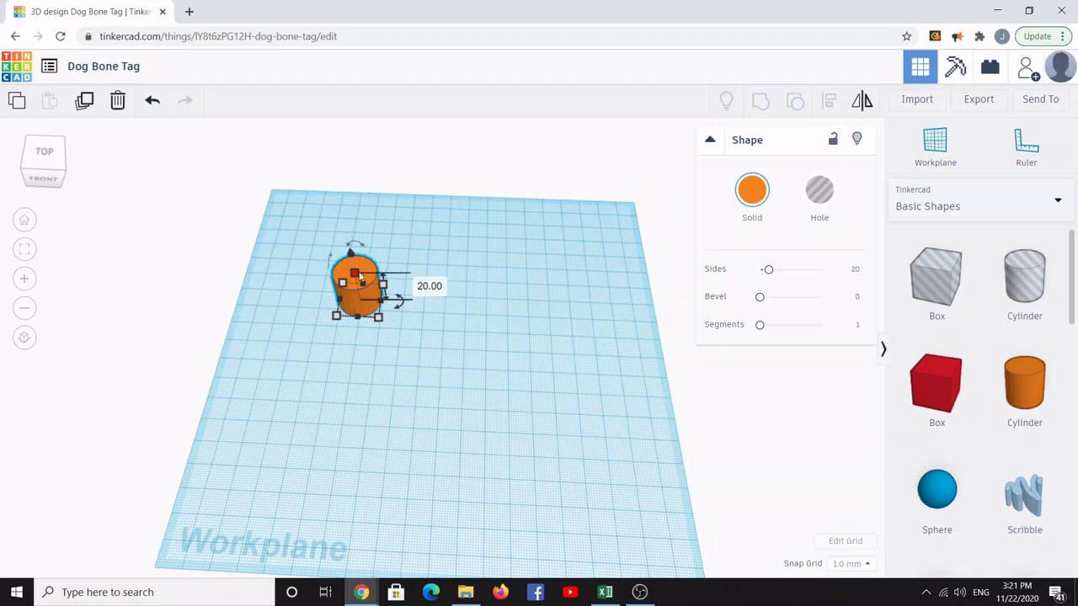
click(428, 288)
text(7.00)
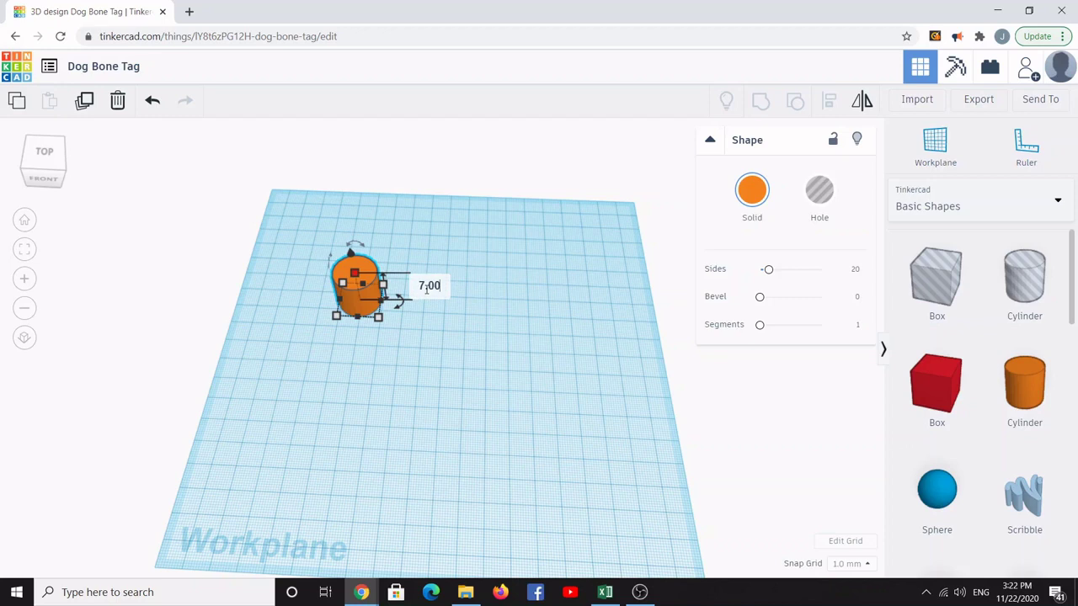
key(Return)
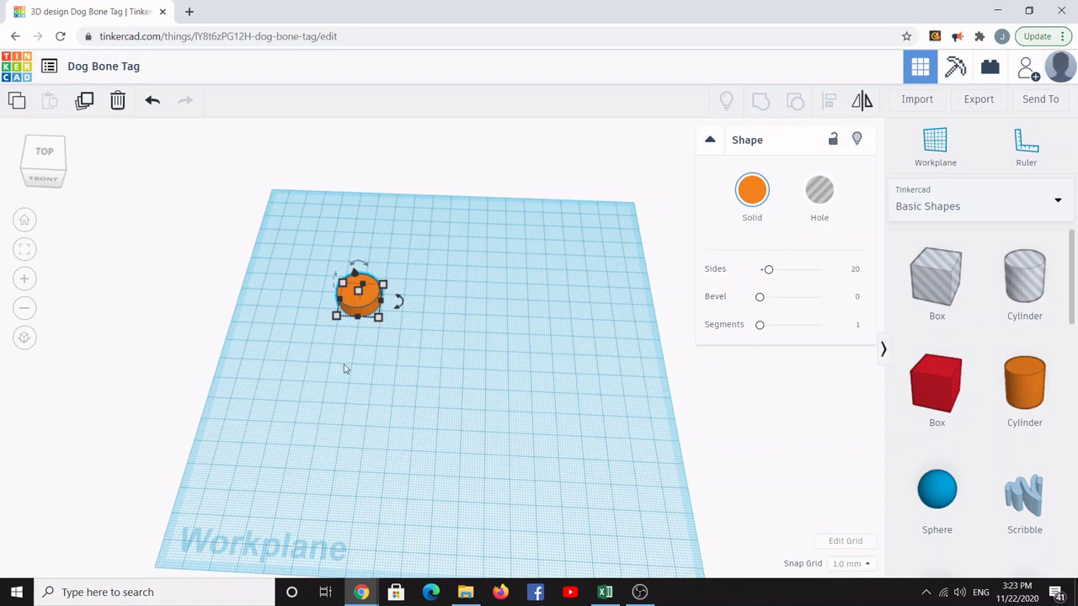
- Set both the length and the width of the cylinder to 40 mm
mouse_move(379, 320)
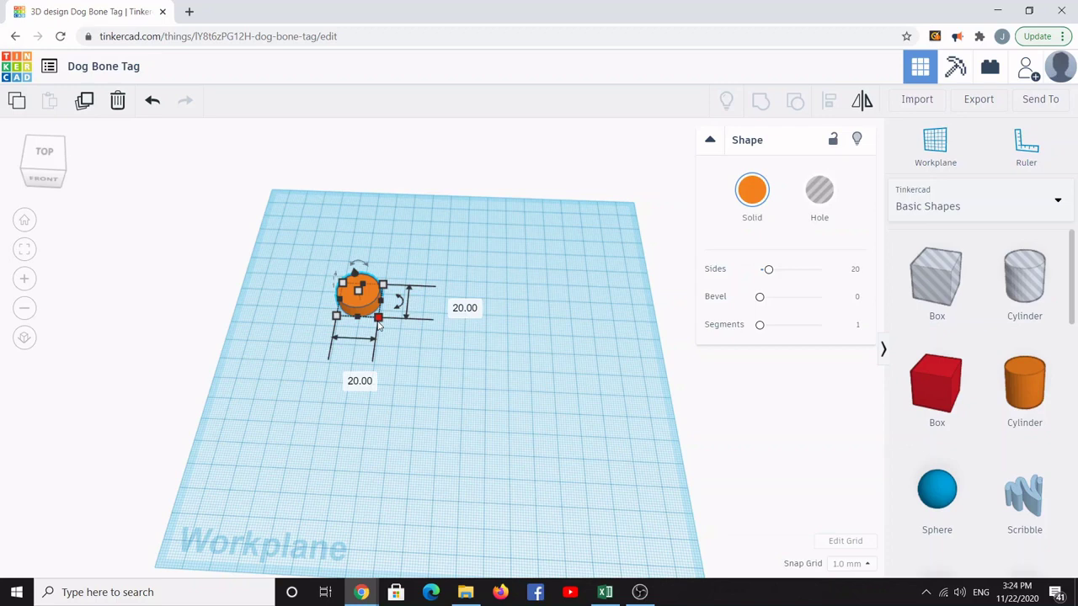
click(441, 307)
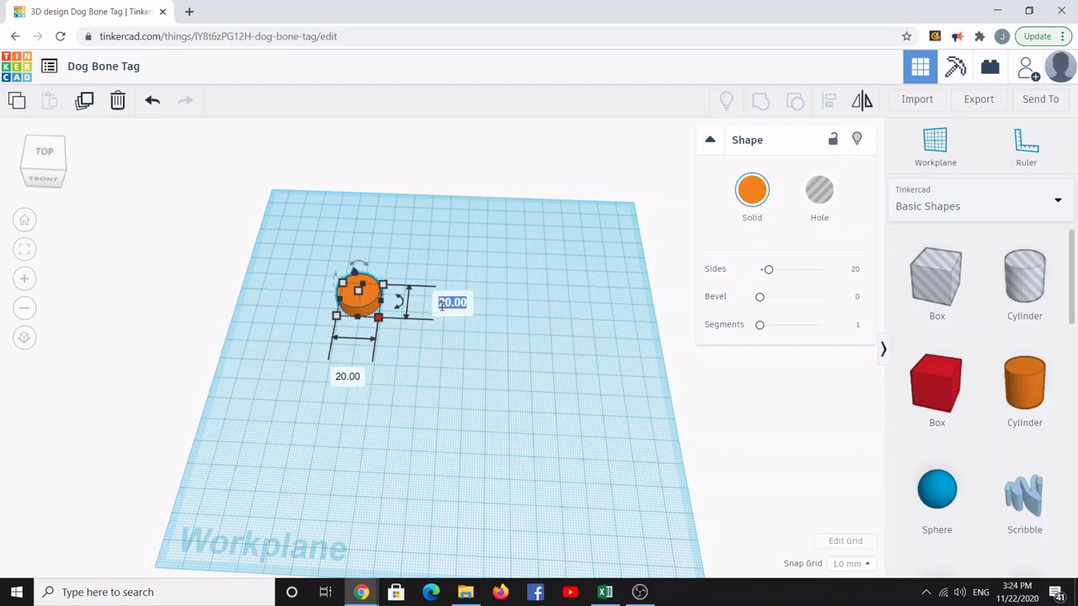
text(40.00)
key(Return)
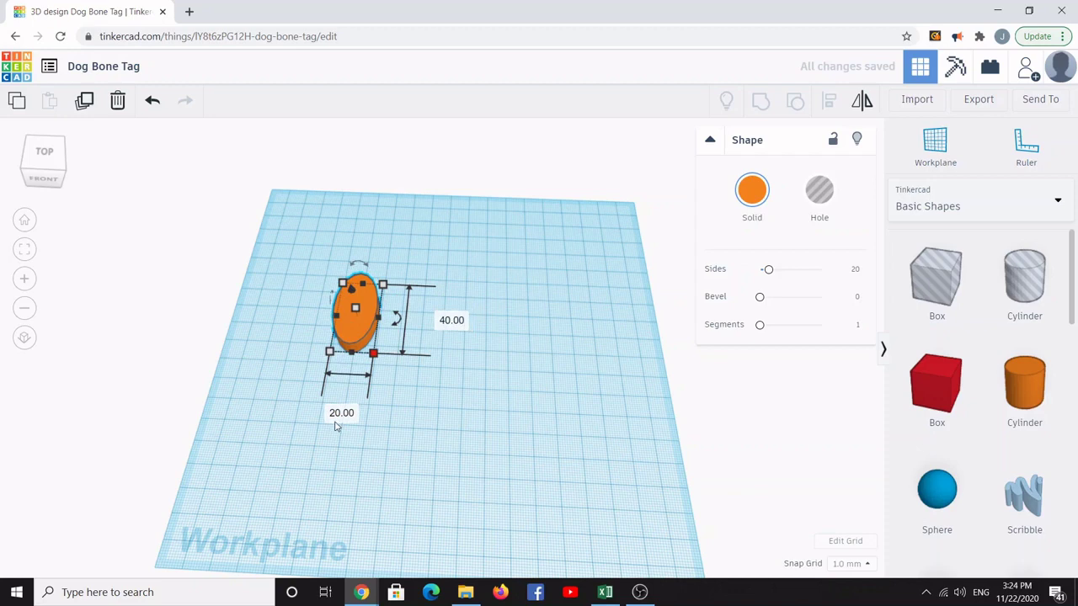
click(335, 420)
text(40.00)
key(Return)
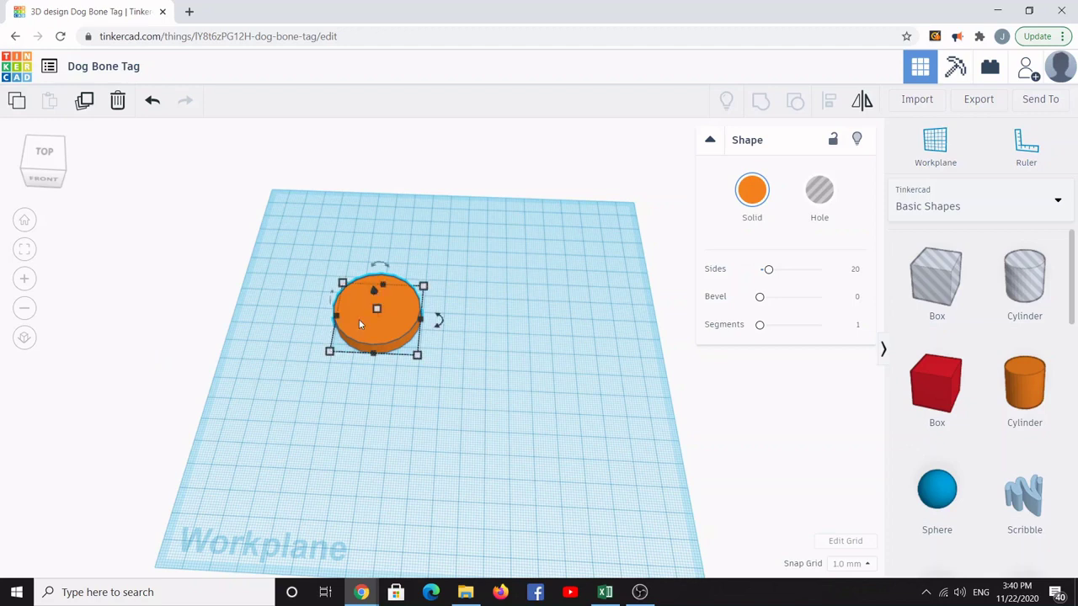
- Copy the cylinder and paste three duplicates to form a row of four overlapping discs
key(ctrl+c)
key(ctrl+v)
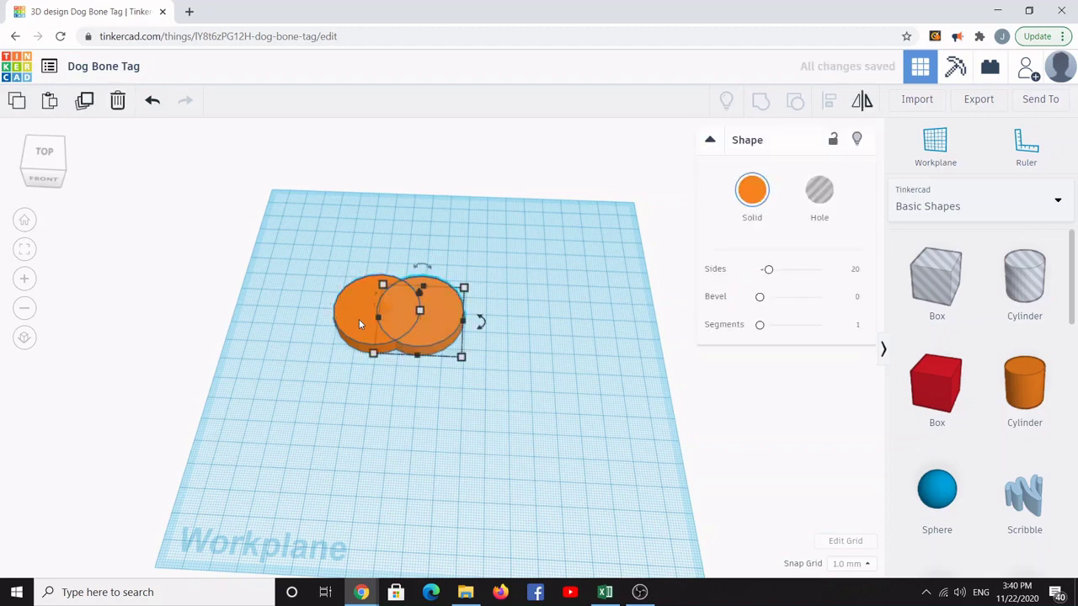
key(ctrl+v)
key(ctrl+v)
key(ctrl+v)
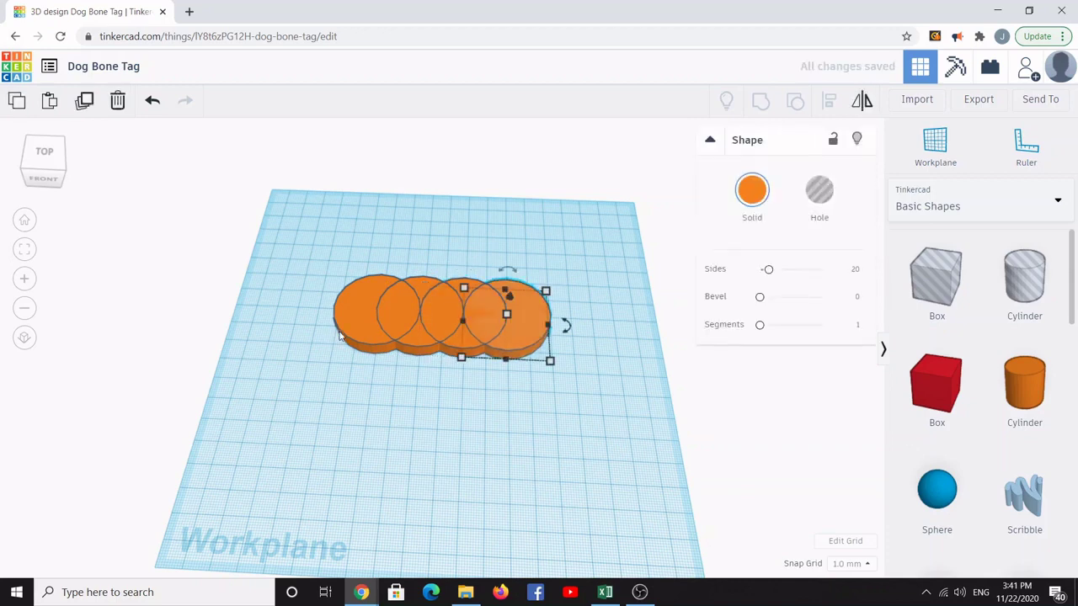
click(385, 397)
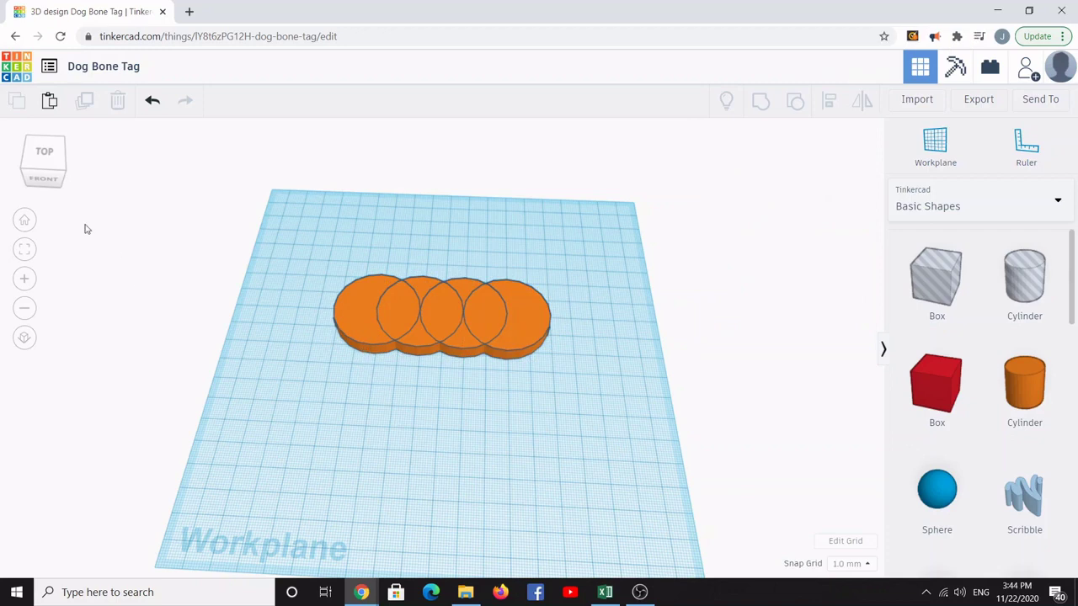
- View the design from the top and set the snap grid to 5.0 mm
click(46, 159)
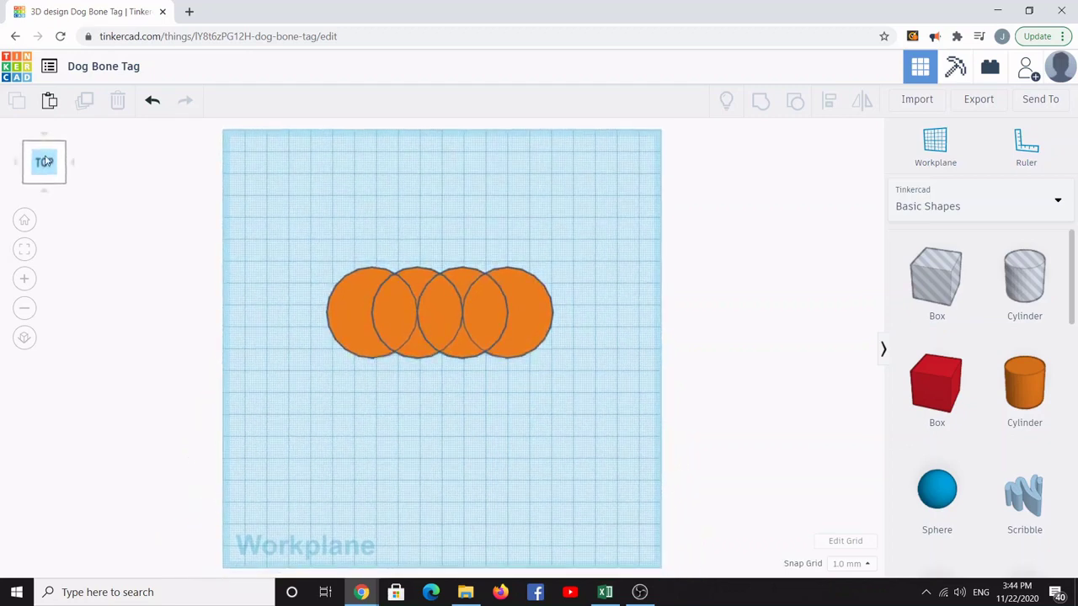
click(857, 566)
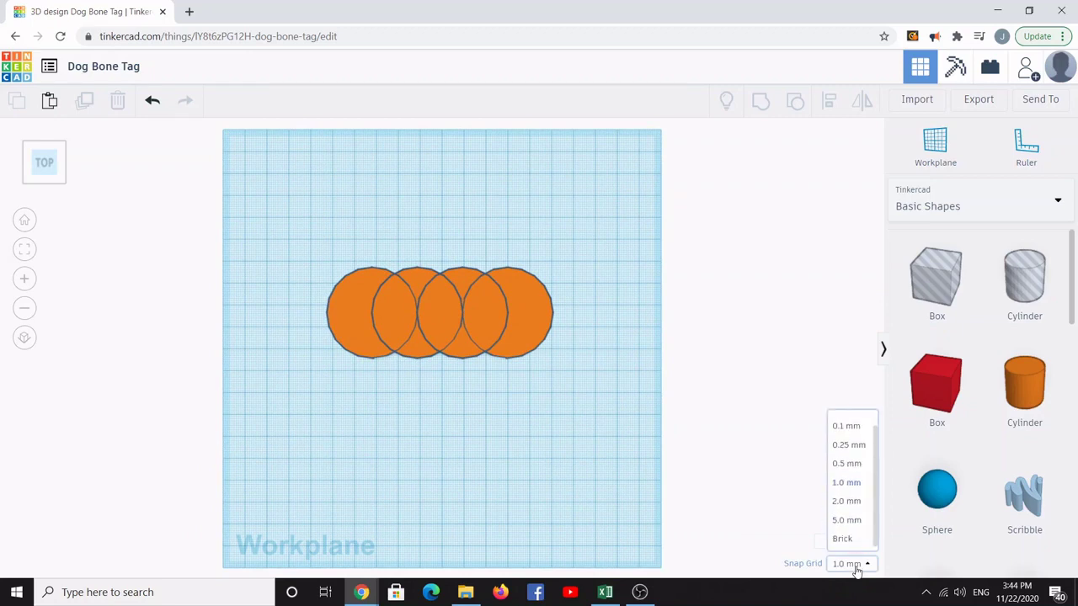
click(849, 522)
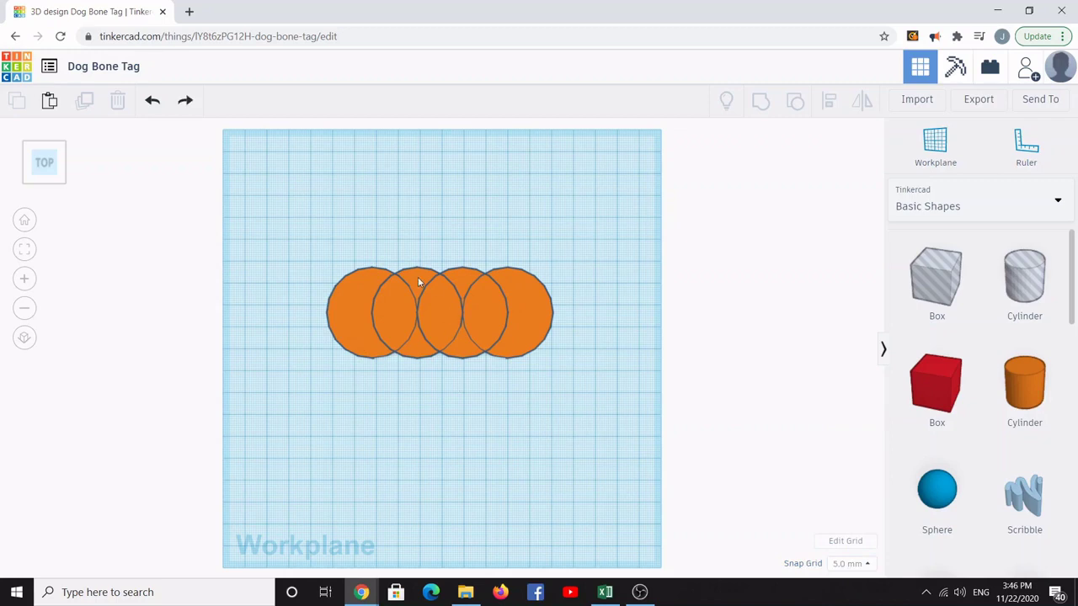
- Move the two middle cylinders in front of the outer ones, slightly overlapping them, to form two pairs of discs
drag(407, 313, 374, 347)
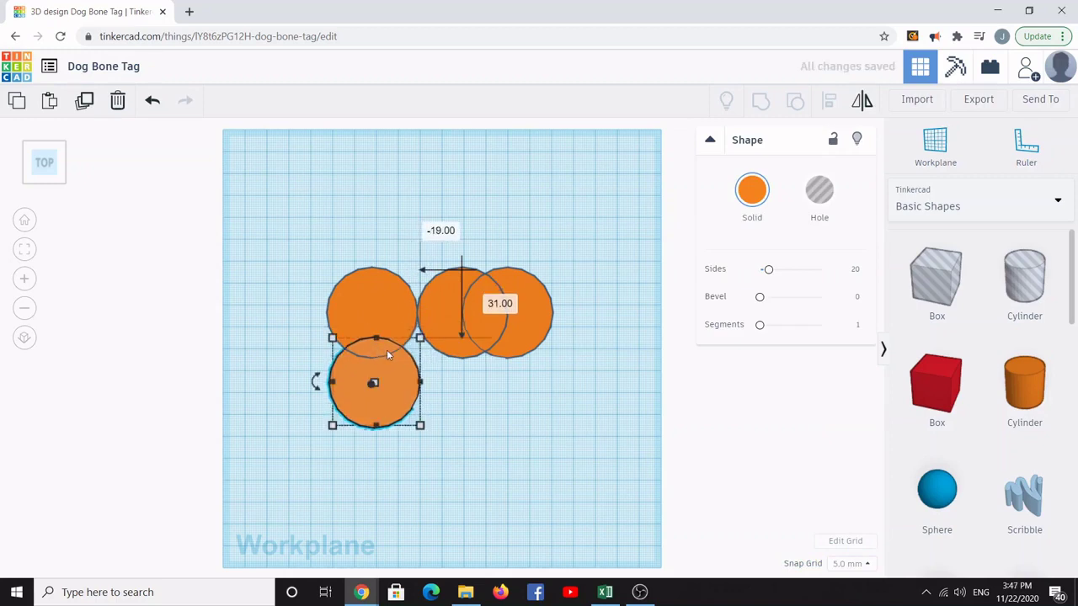
click(542, 410)
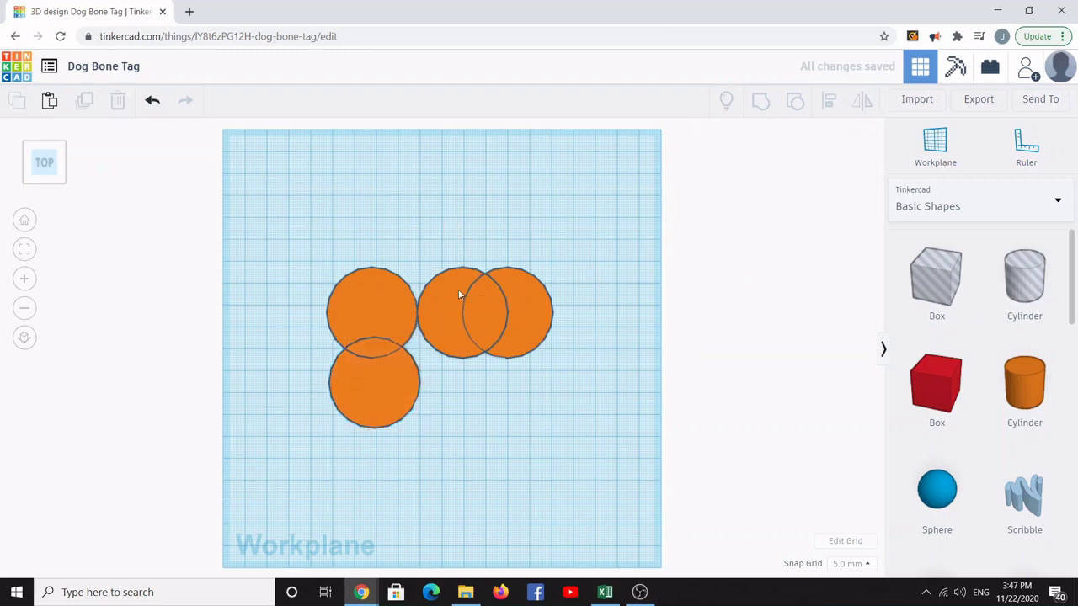
drag(442, 304, 493, 376)
click(592, 383)
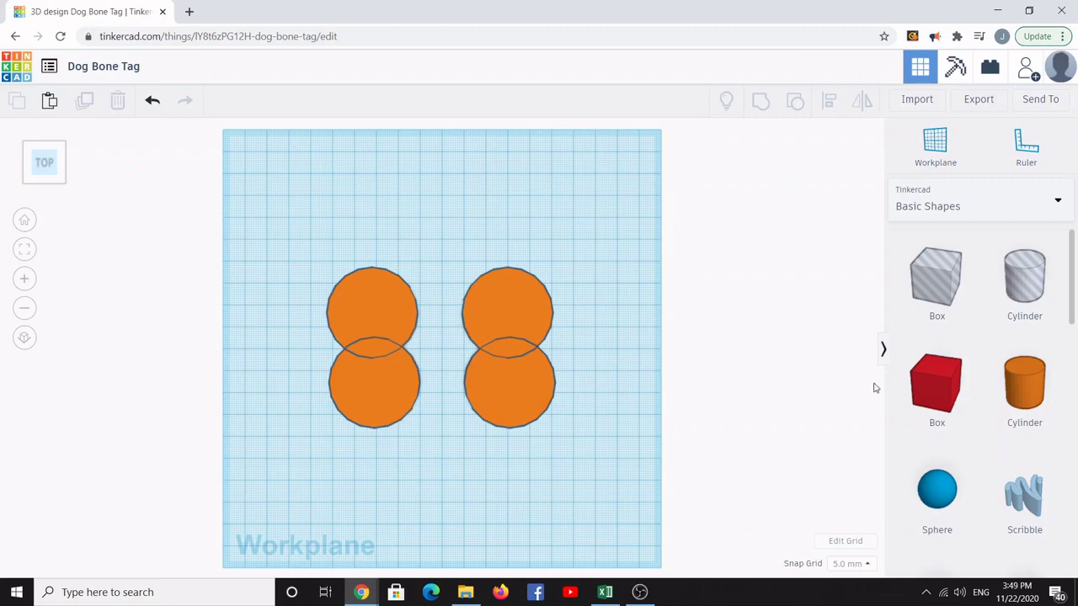
- Add a solid box between the two pairs of cylinders and size it 50 mm wide by 40 mm deep
drag(933, 382, 418, 348)
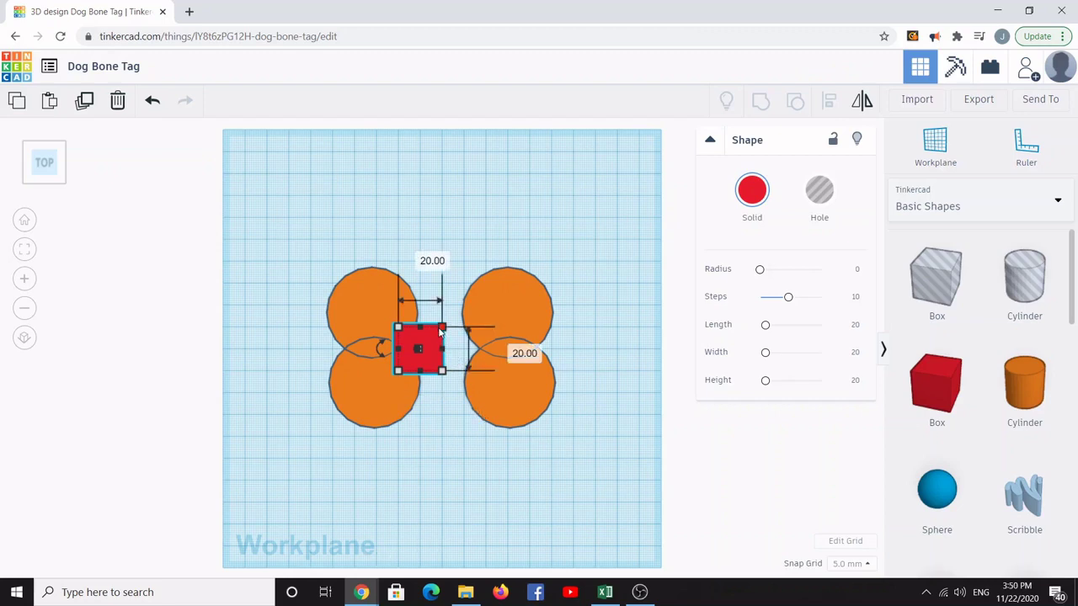
click(419, 254)
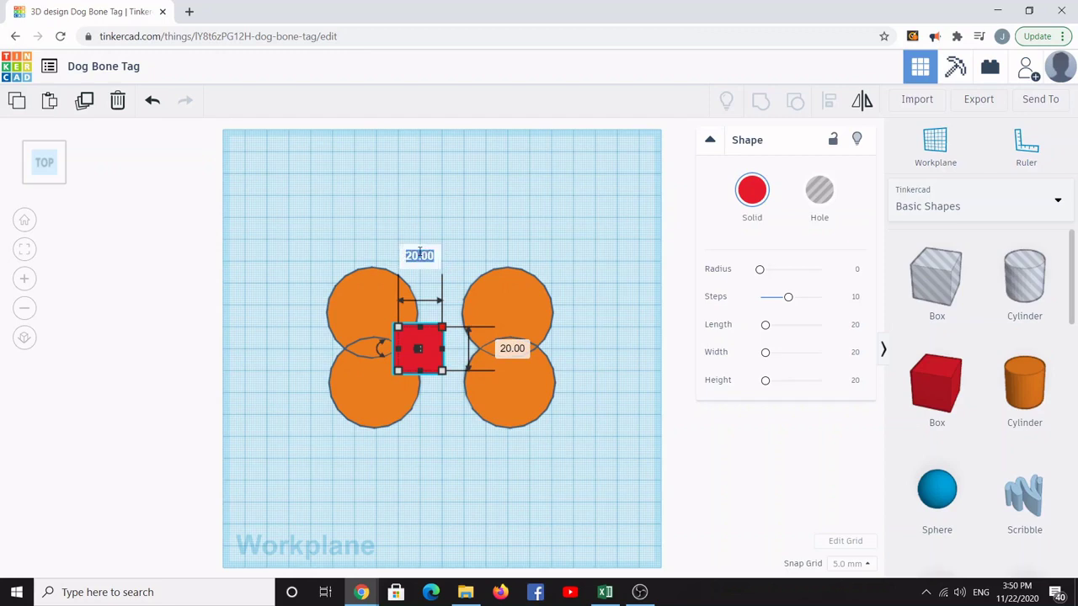
text(50.00)
key(Return)
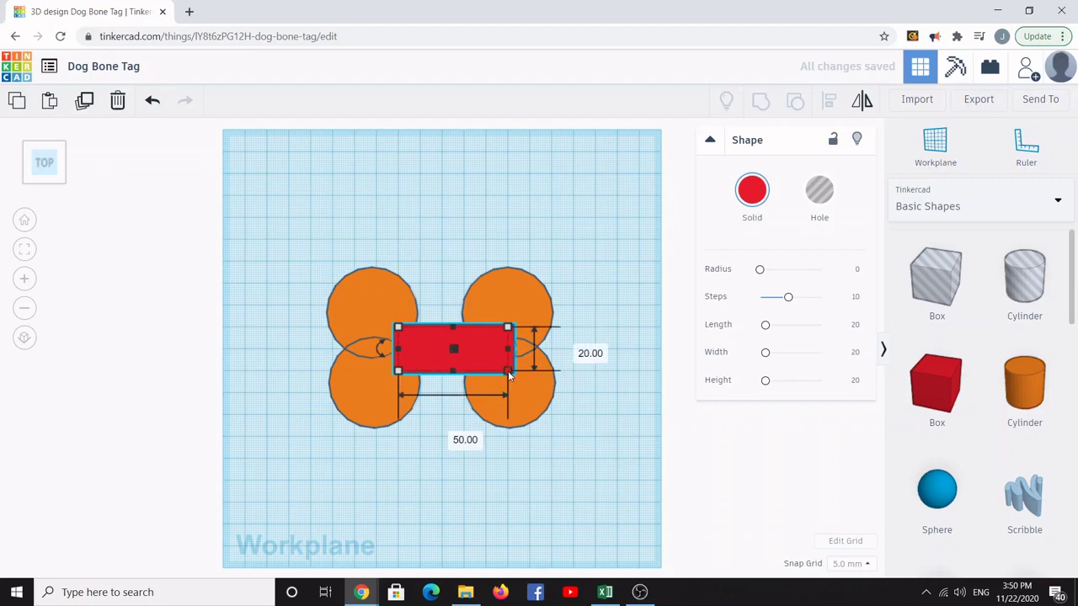
mouse_move(509, 371)
click(575, 350)
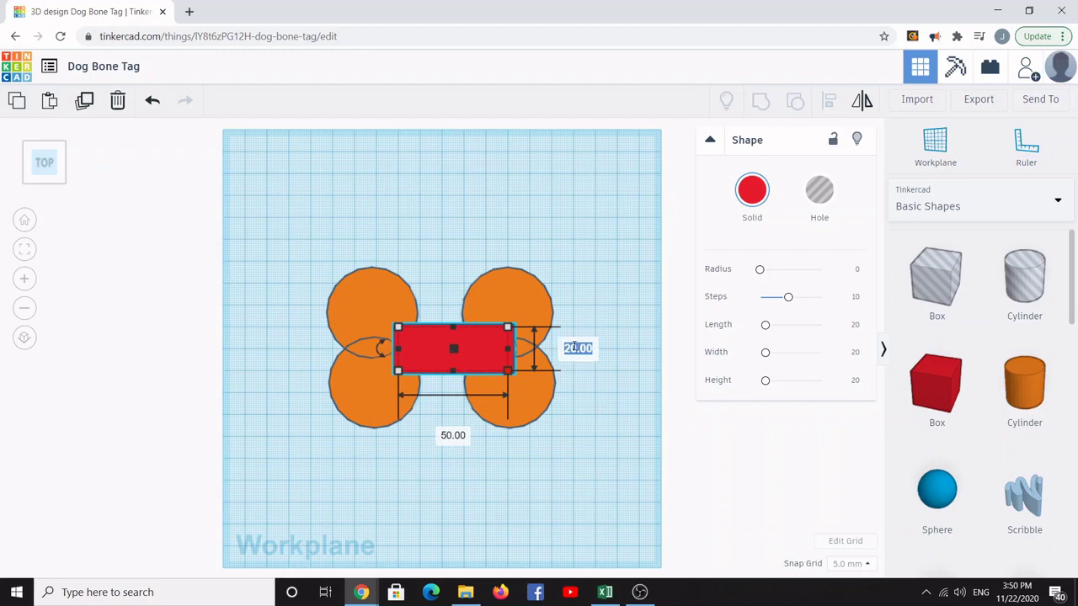
text(40.00)
key(Return)
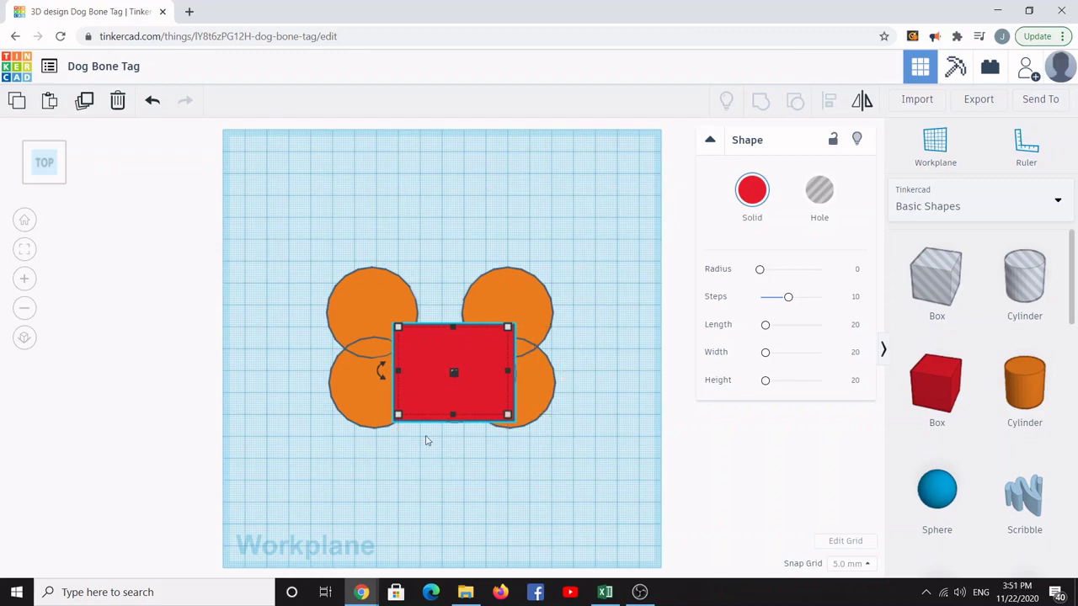
- Set the height of the red box to 7 mm
click(45, 175)
click(48, 148)
click(38, 159)
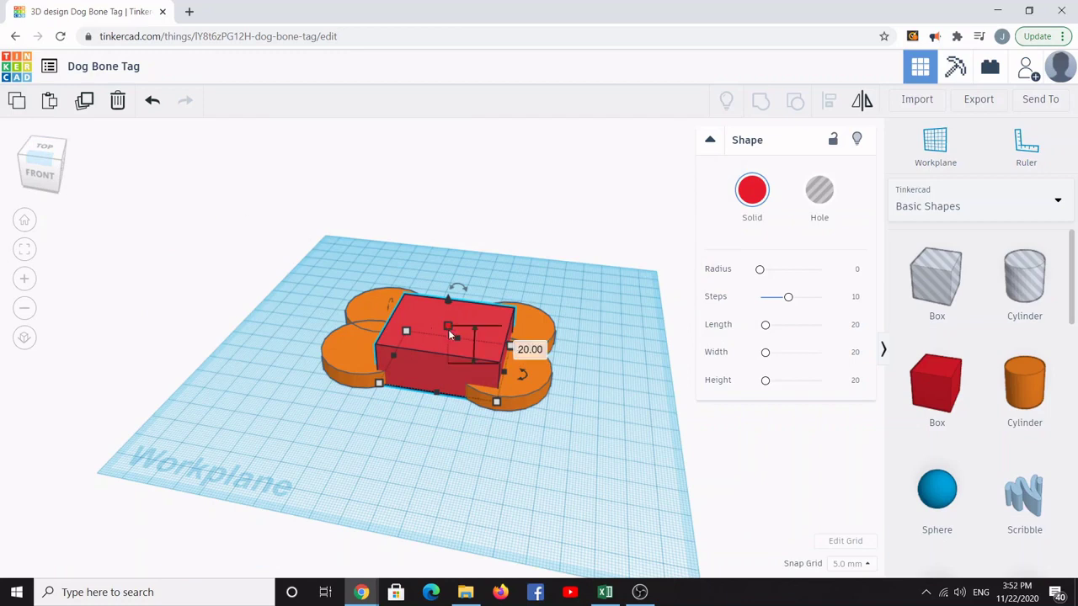
click(516, 345)
text(7.00)
key(Return)
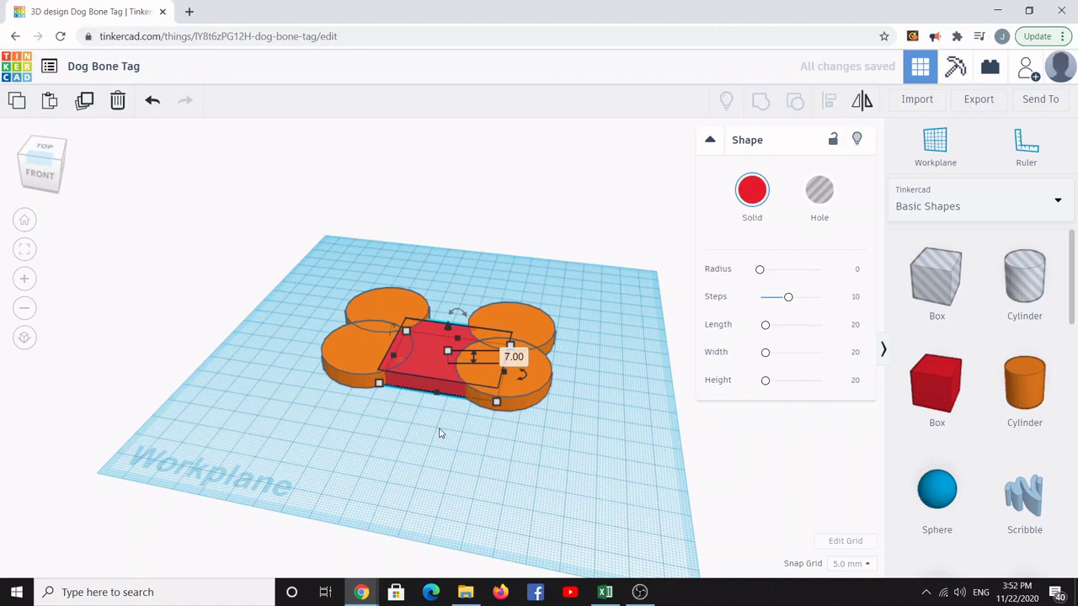
- Shift the red box 5 mm left and 10 mm back in top view, centring it among the four cylinders
click(40, 152)
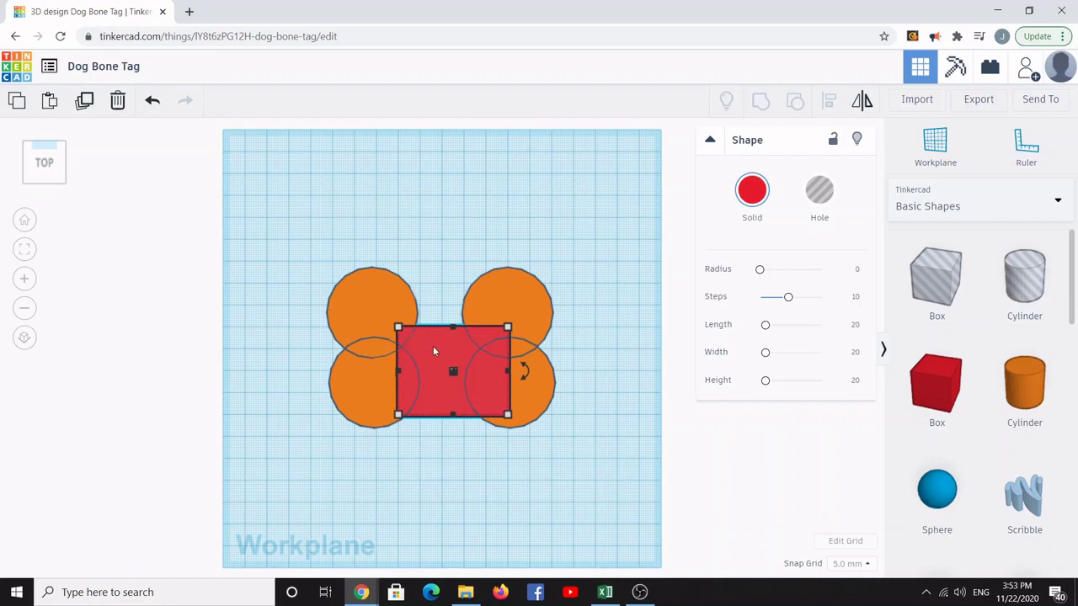
click(433, 346)
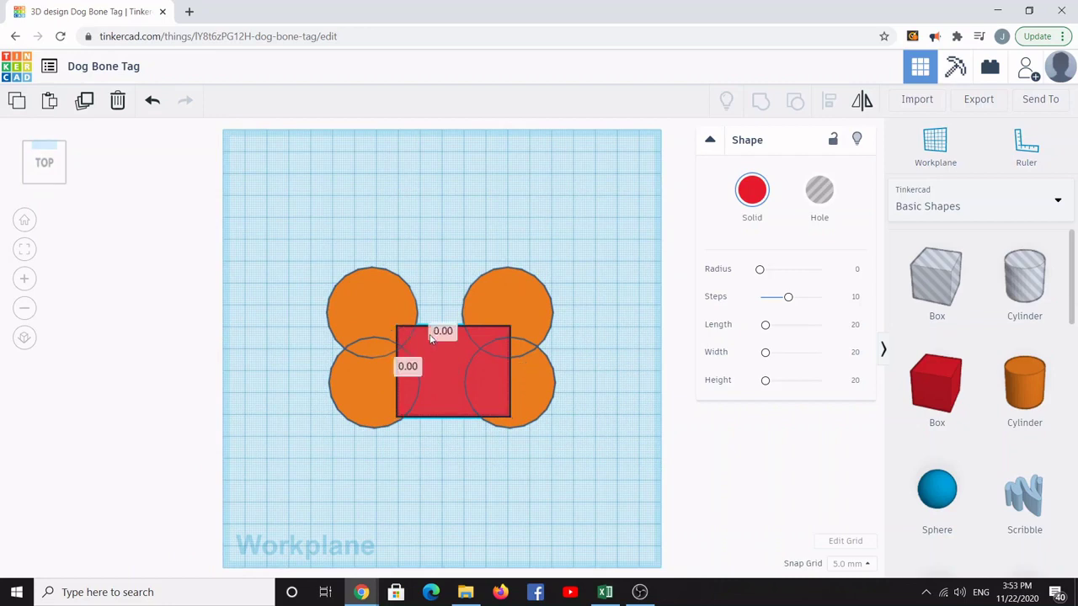
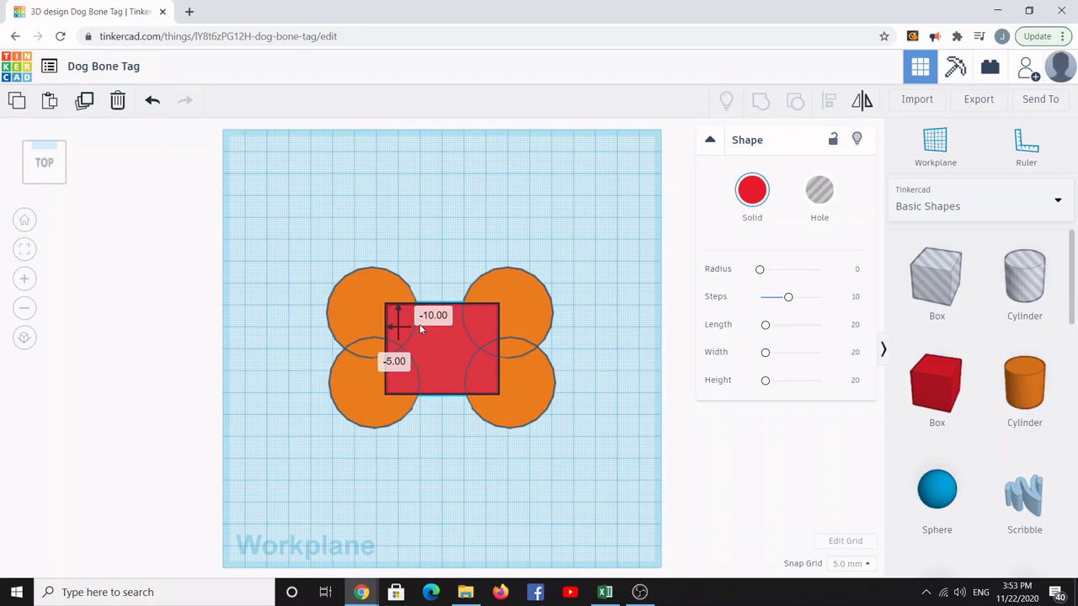
drag(421, 328, 421, 329)
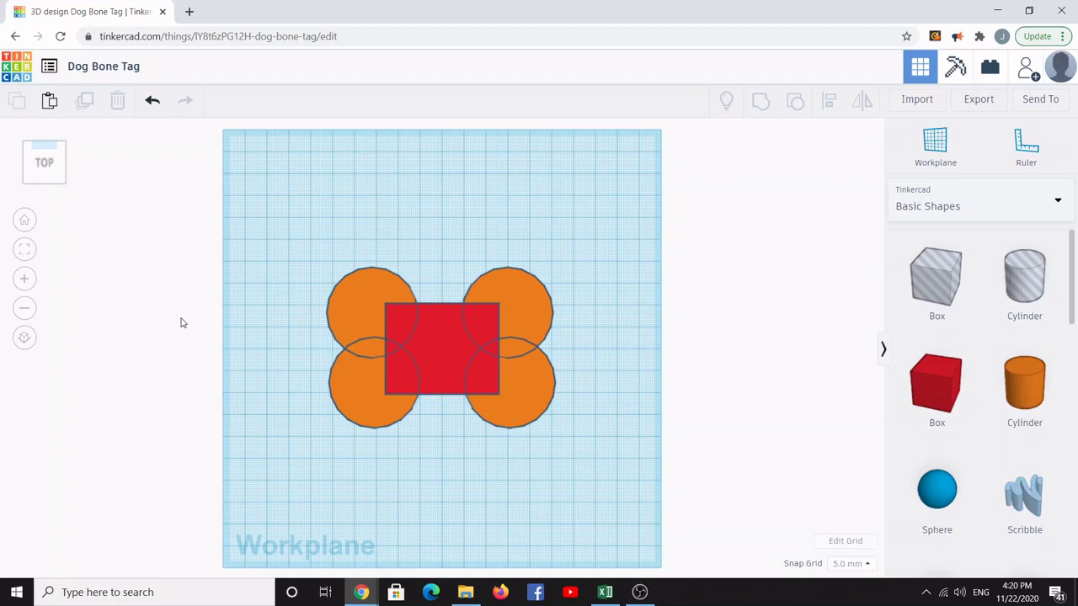
- Move the left pair of overlapping cylinders together 4 mm outward, away from the red box
click(351, 305)
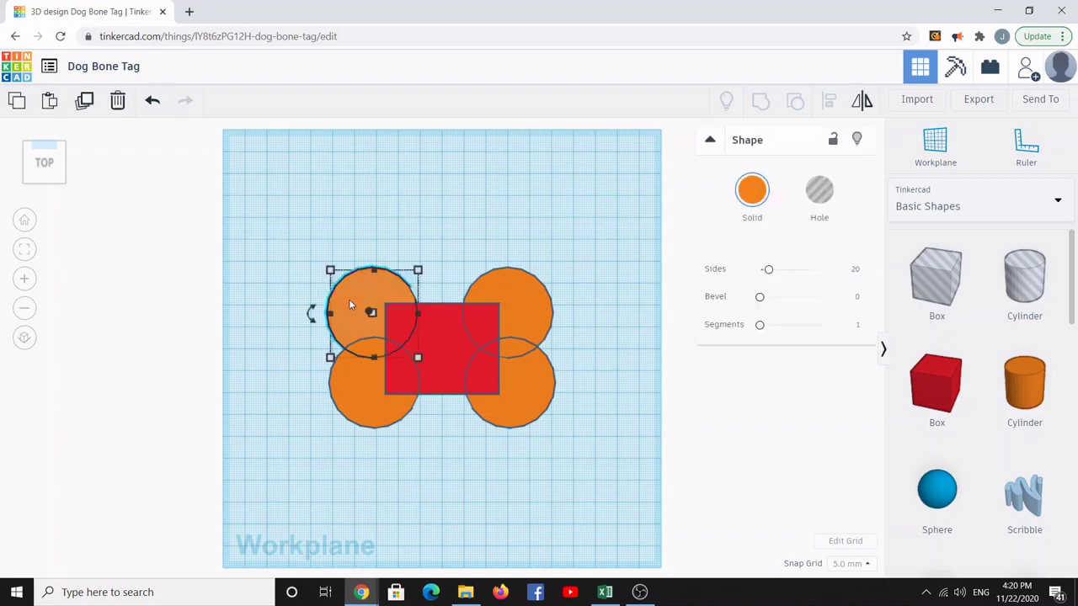
shift+click(351, 385)
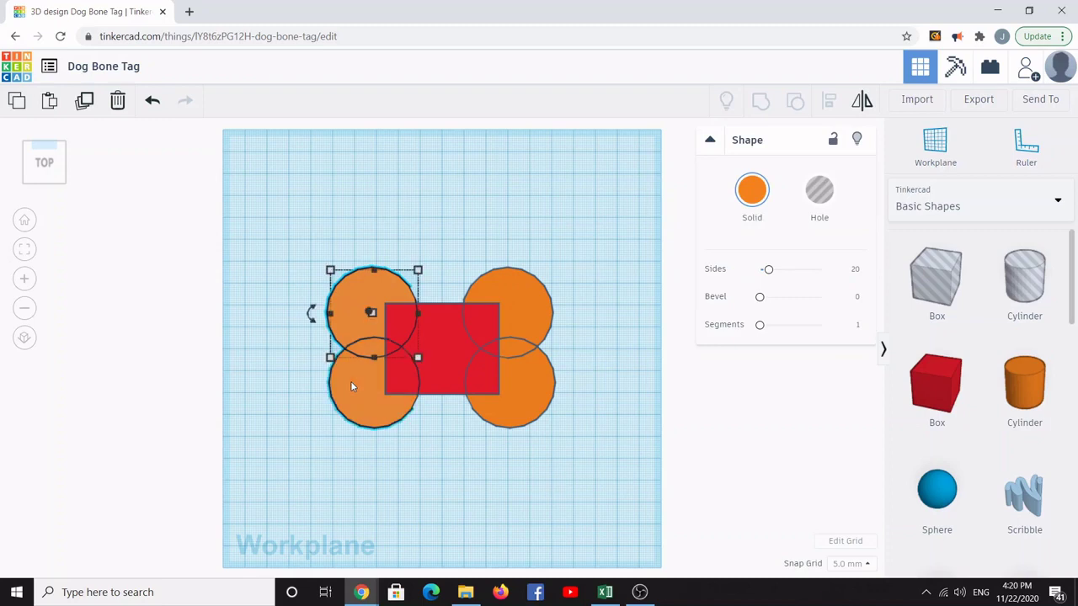
drag(352, 386, 337, 387)
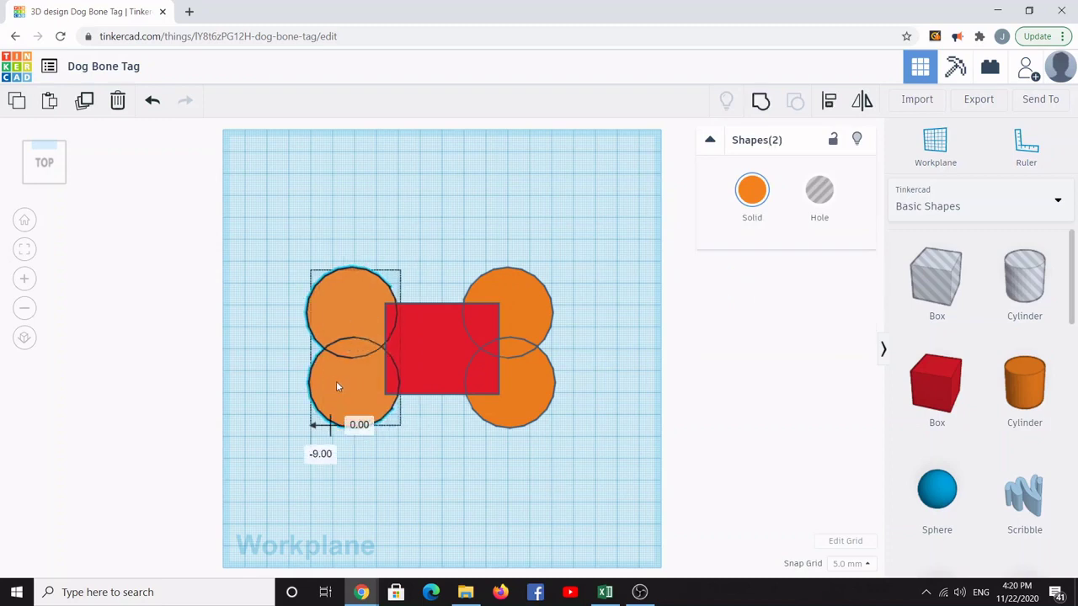
key(Right)
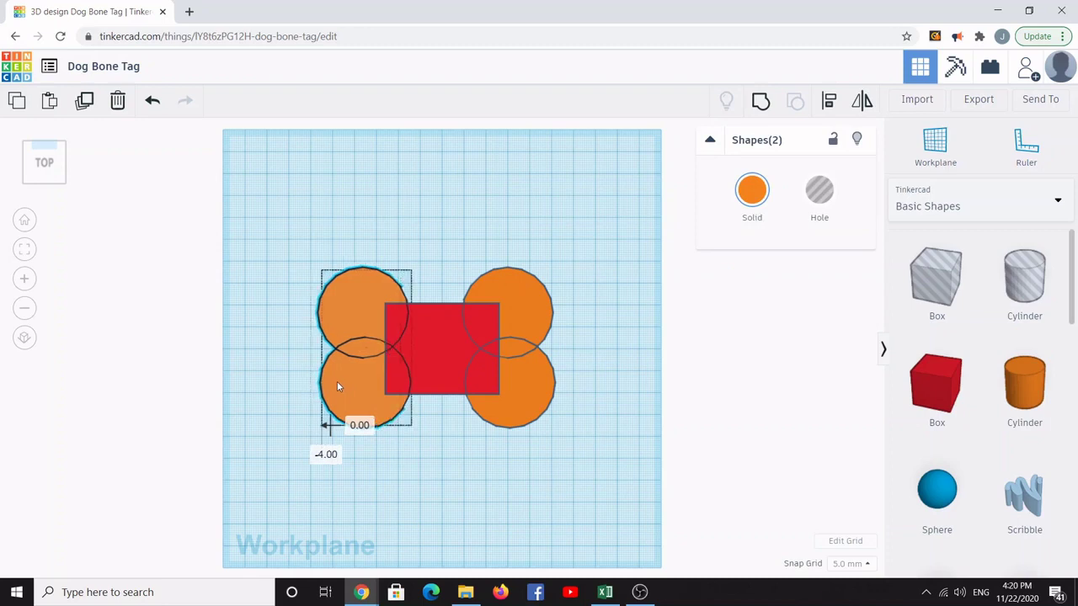
key(Left)
key(Right)
click(583, 285)
- Move the right pair of overlapping cylinders together 5 mm outward, away from the red box
click(539, 308)
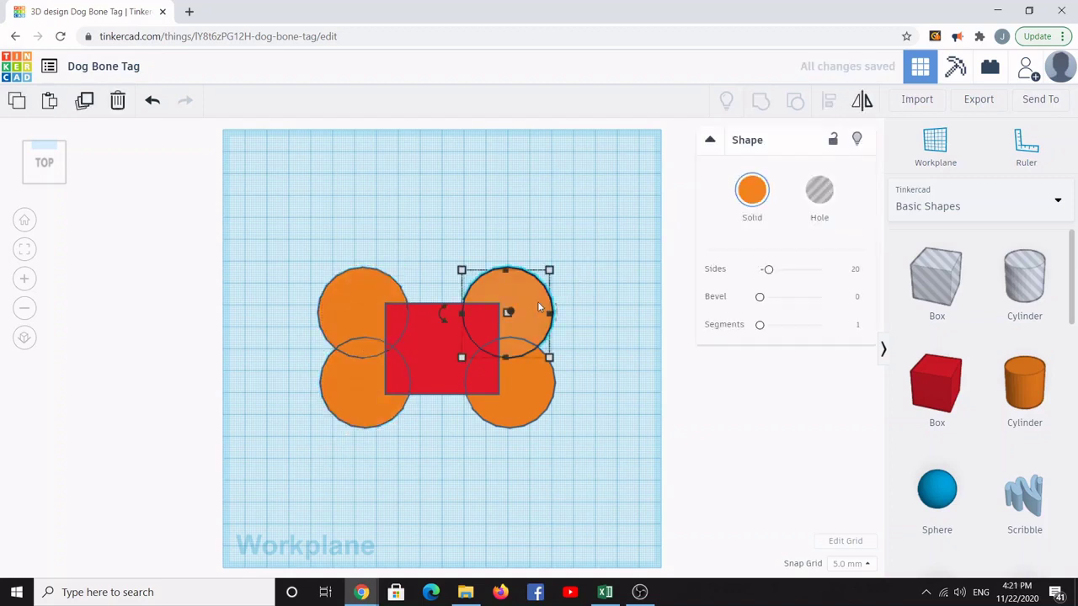
shift+click(529, 389)
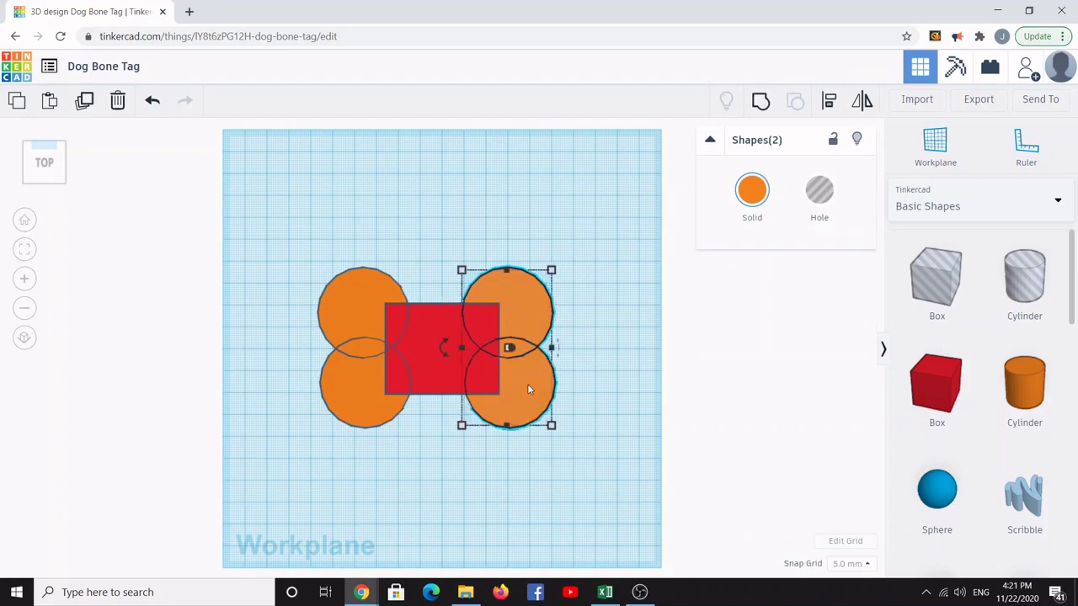
key(Right)
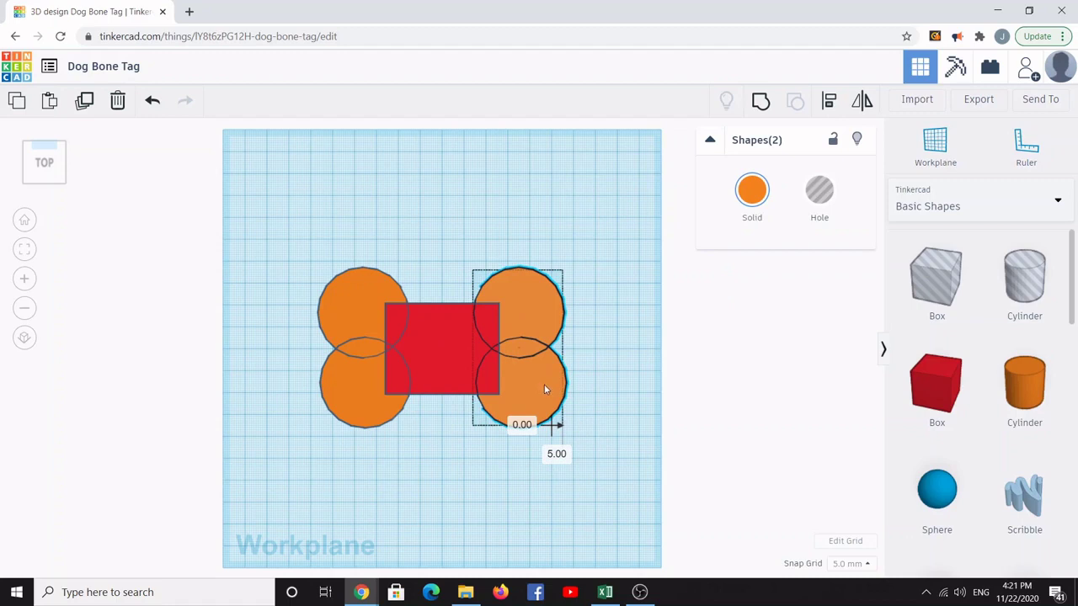
key(Right)
key(Left)
click(588, 385)
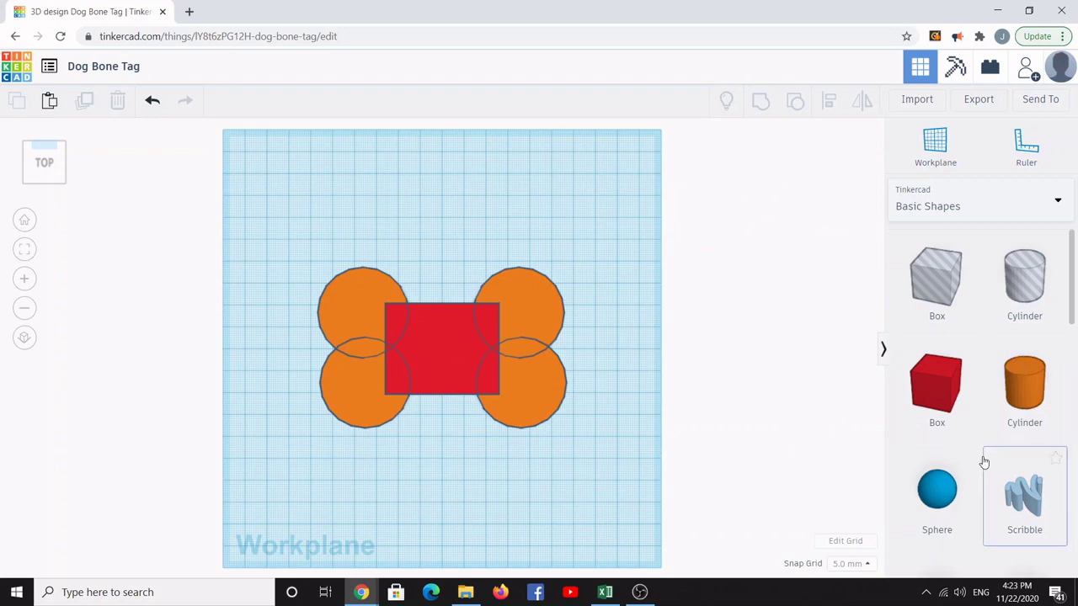
- Add a solid tube centred on the red box's back edge so that half of the ring sticks out
scroll(984, 464, down, 3)
scroll(984, 469, down, 5)
scroll(983, 468, down, 3)
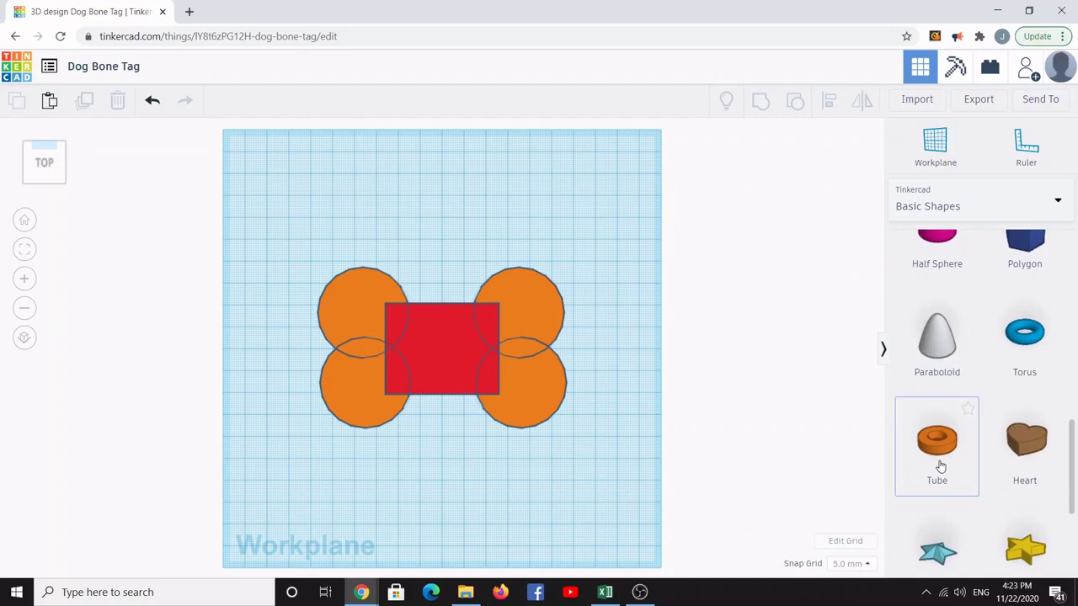
drag(937, 449, 445, 310)
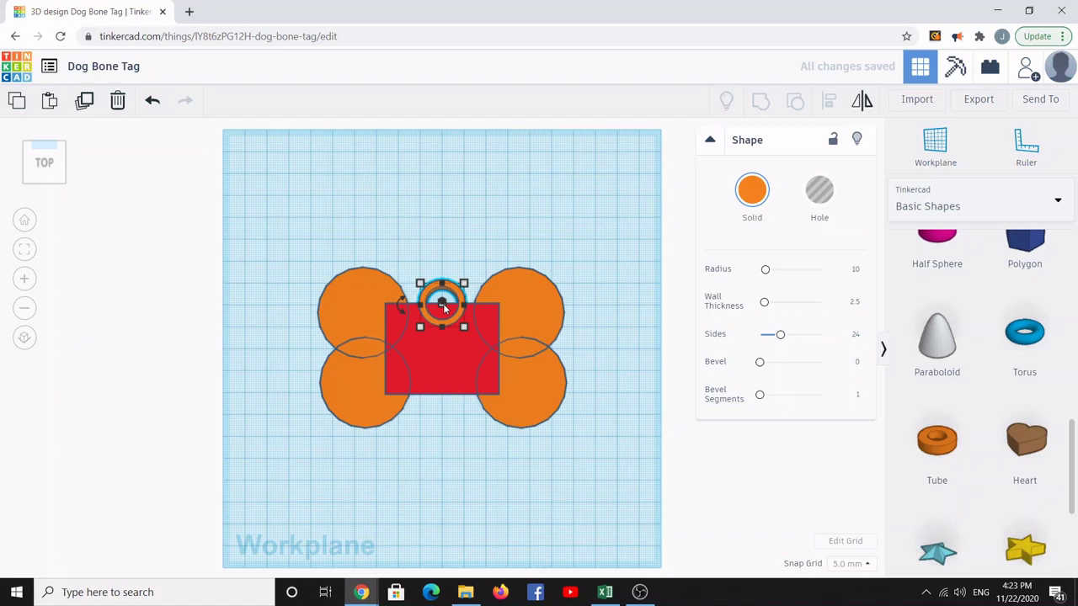
click(484, 238)
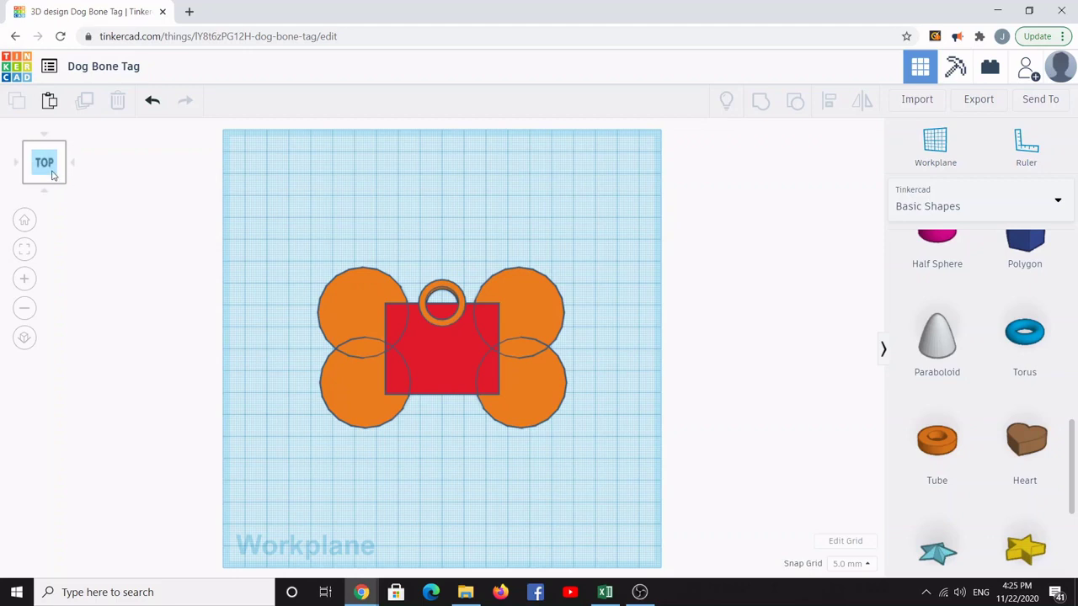
- Set the height of the tube ring to 7 mm
mouse_move(52, 165)
mouse_down()
mouse_move(54, 148)
mouse_move(51, 171)
mouse_up()
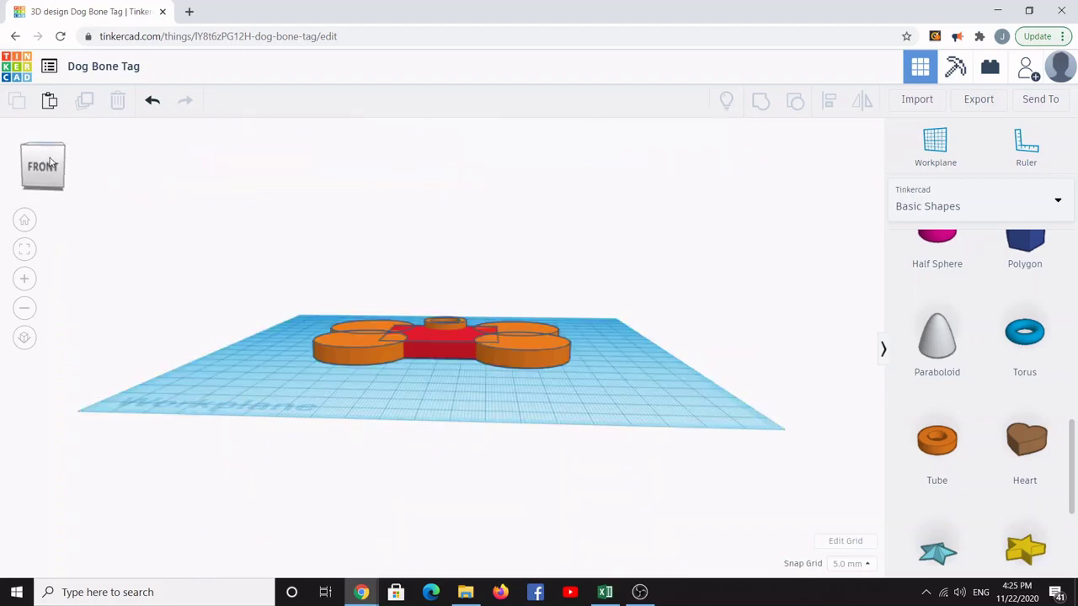
click(442, 323)
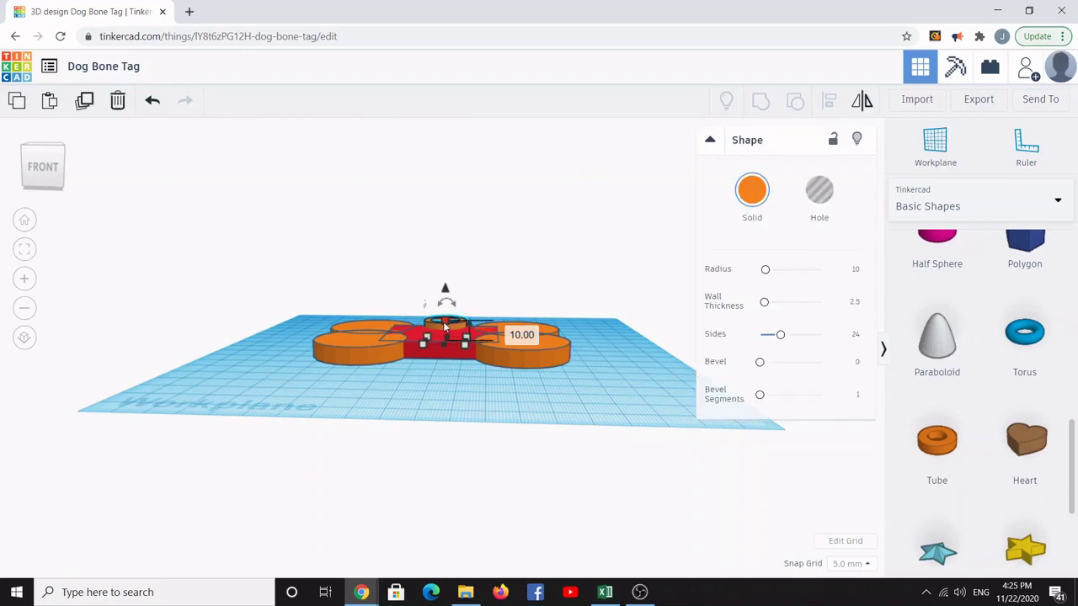
click(501, 331)
text(7.00)
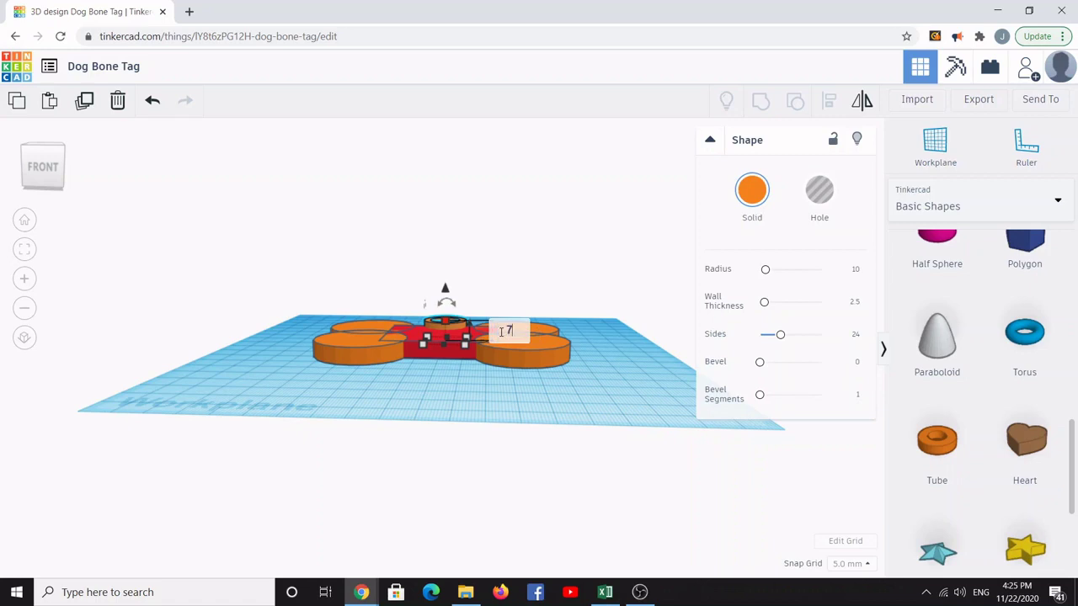
key(Return)
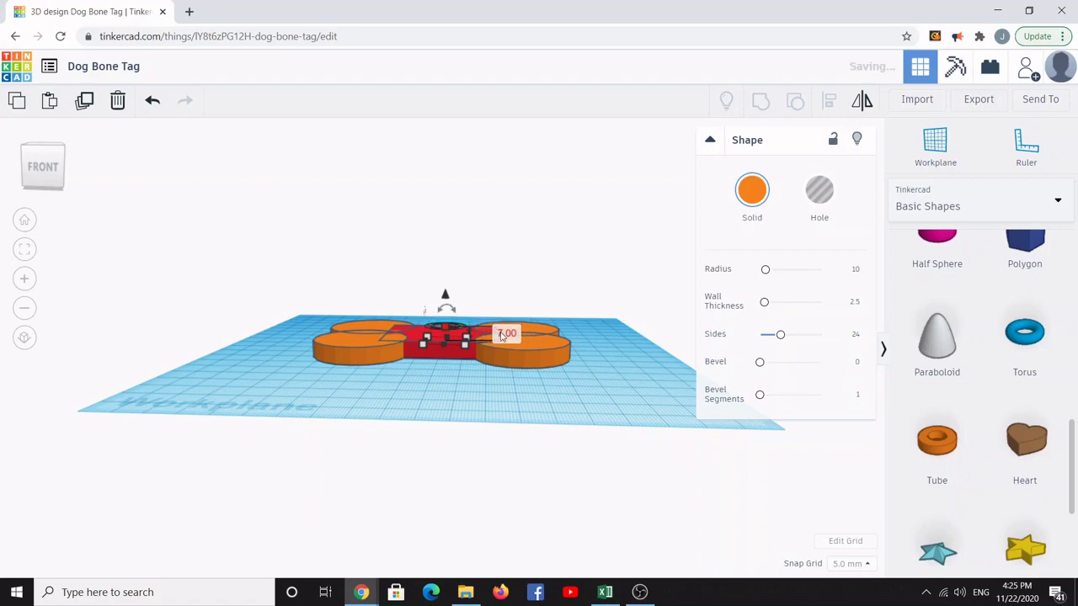
click(476, 463)
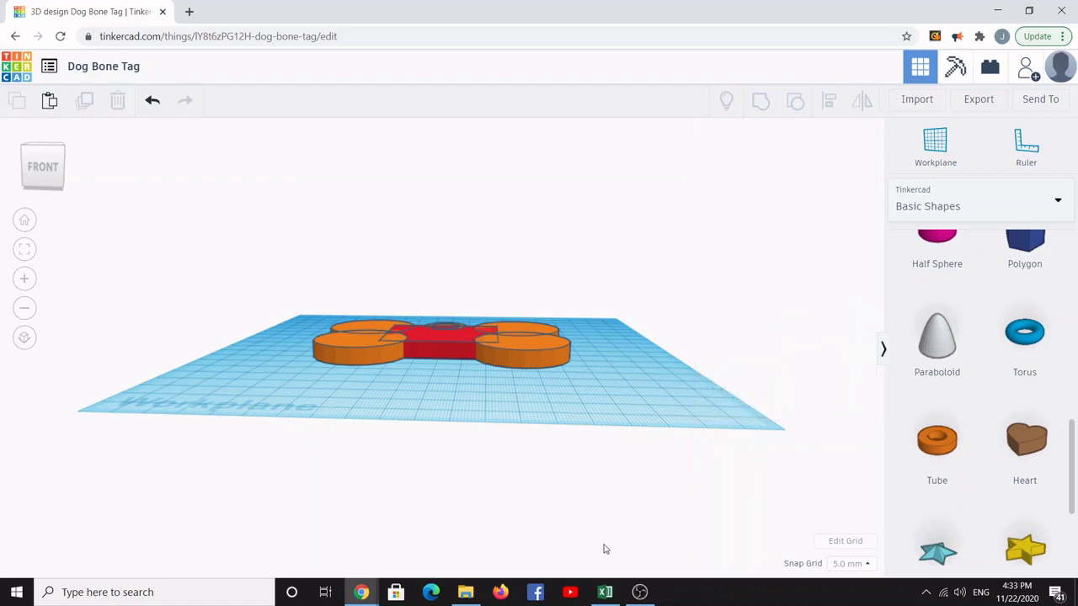
- Group the four cylinders, the box and the tube into one bone-shaped solid
click(52, 181)
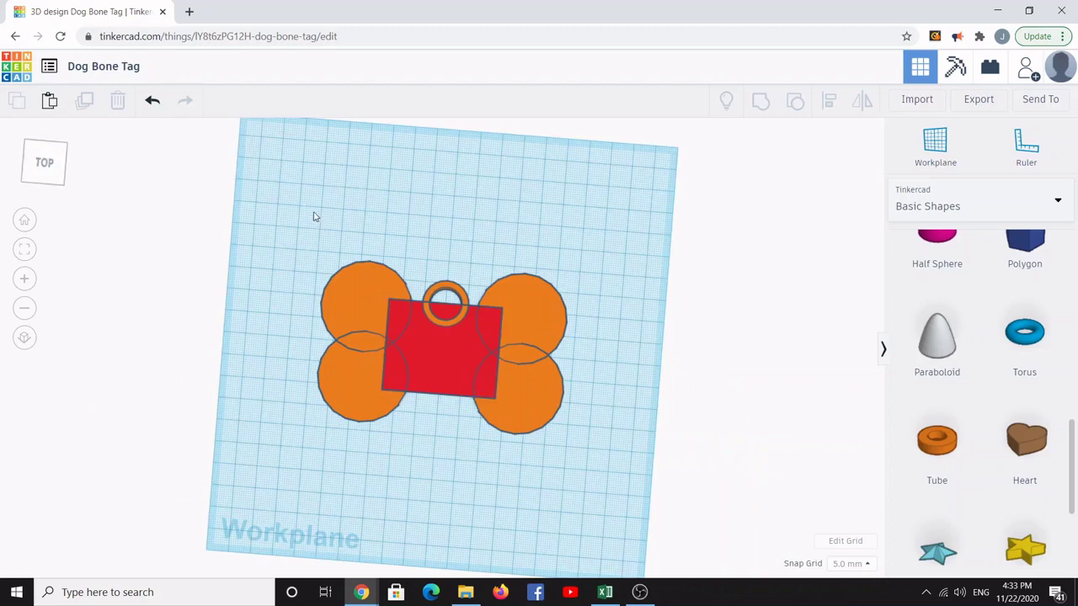
drag(295, 217, 596, 460)
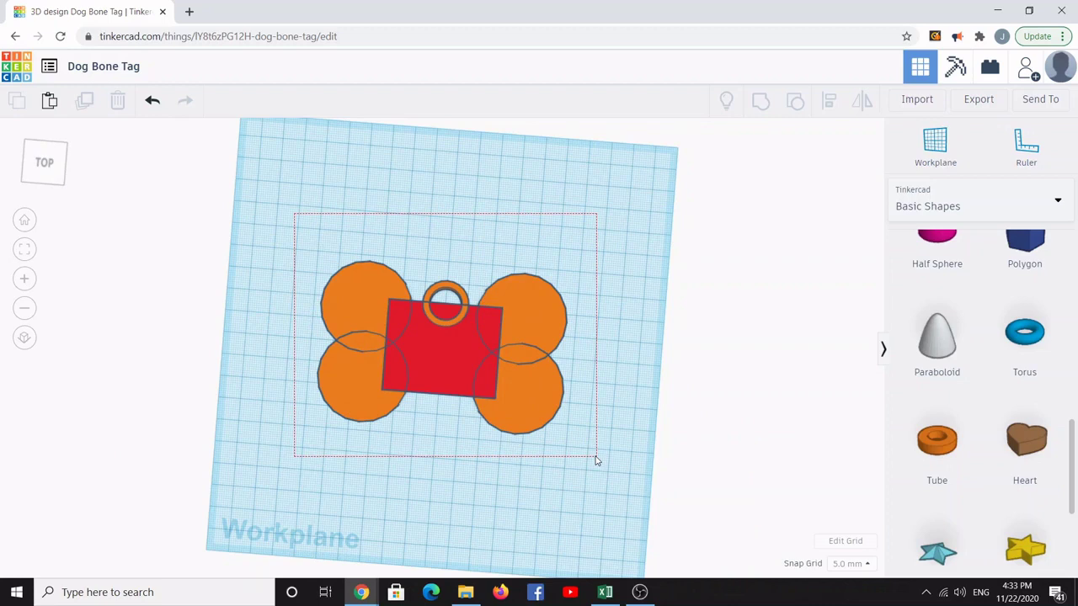
drag(596, 461, 600, 462)
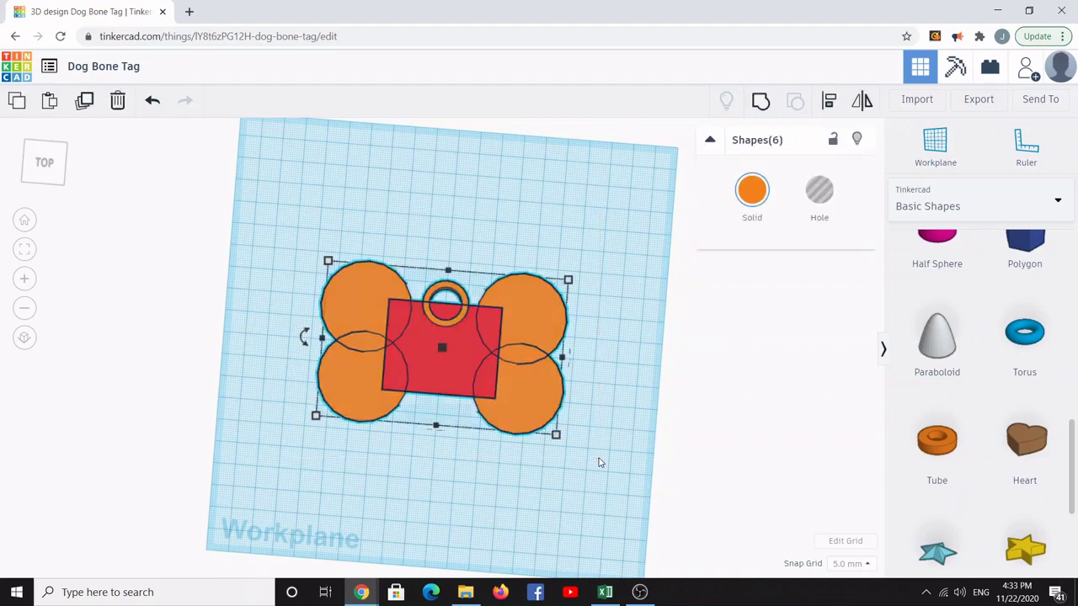
click(760, 102)
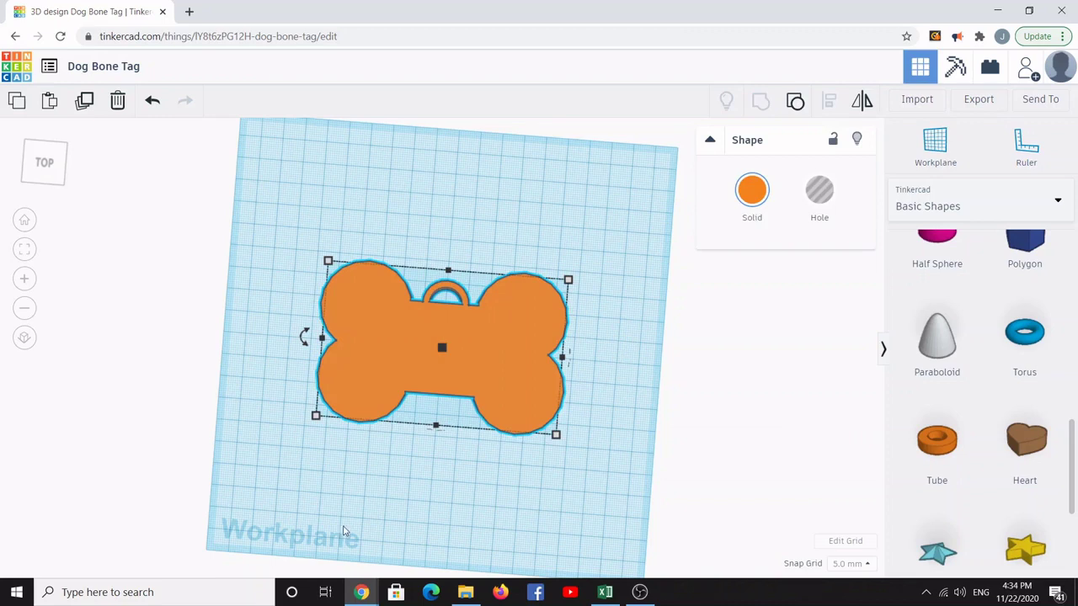
- Add a solid text shape in the centre of the bone in top view
click(37, 175)
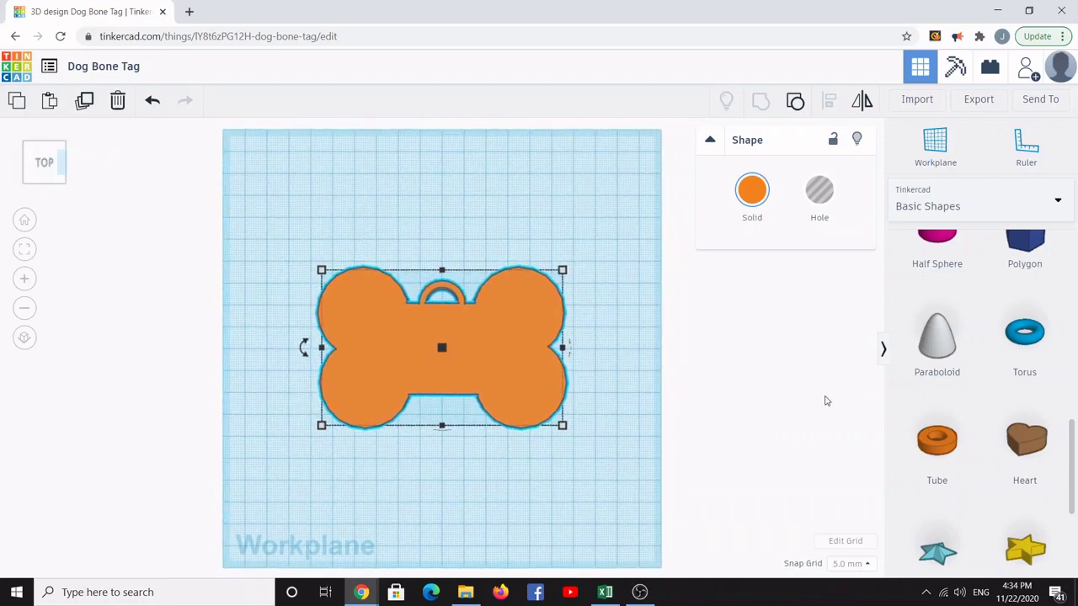
scroll(1027, 501, down, 5)
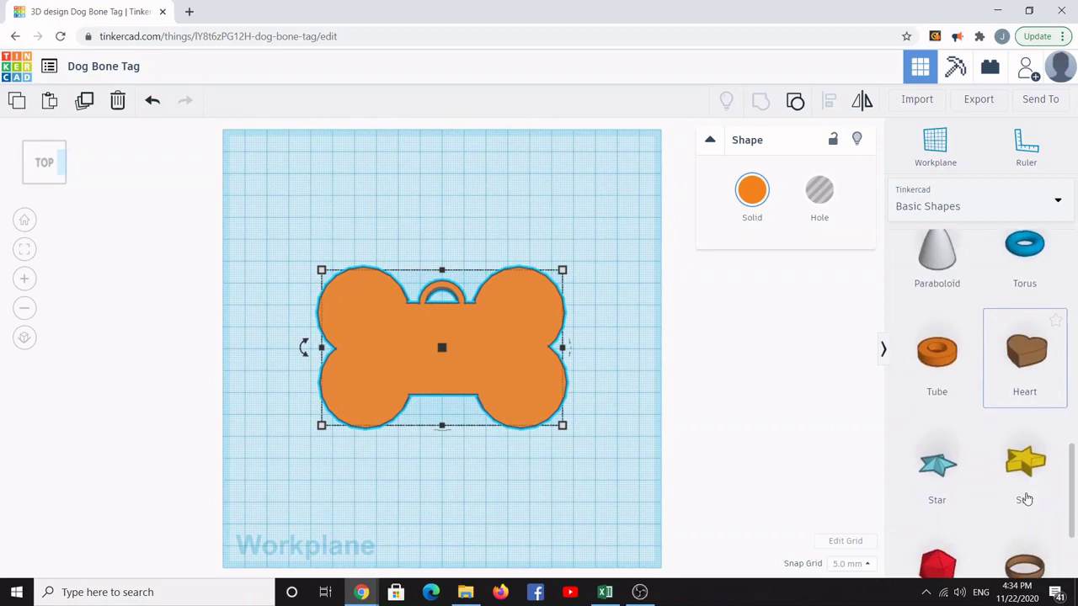
scroll(1026, 501, down, 2)
scroll(1027, 499, up, 10)
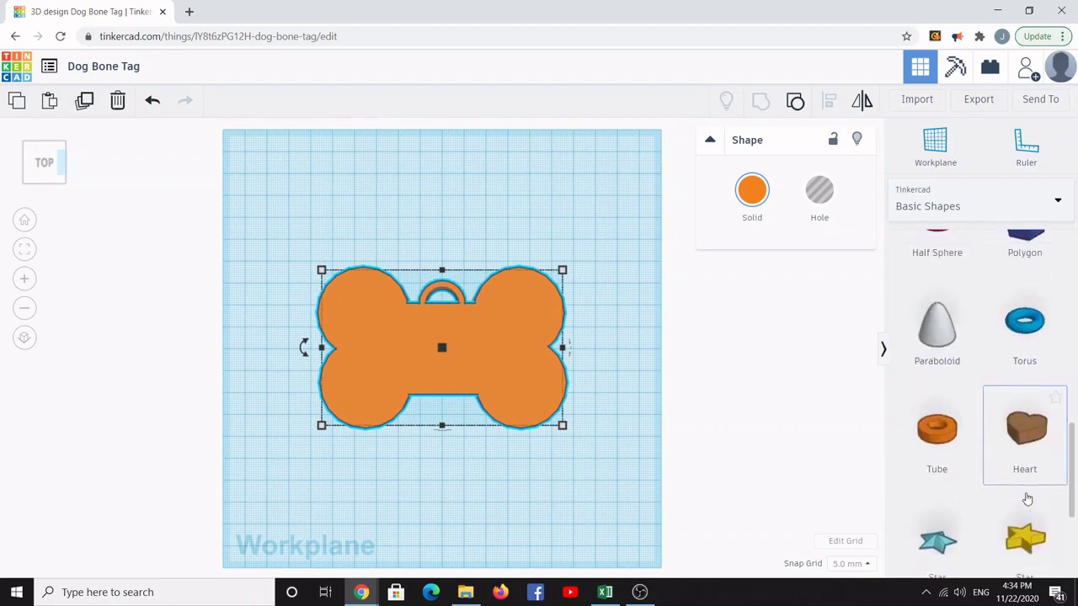
scroll(1027, 499, up, 5)
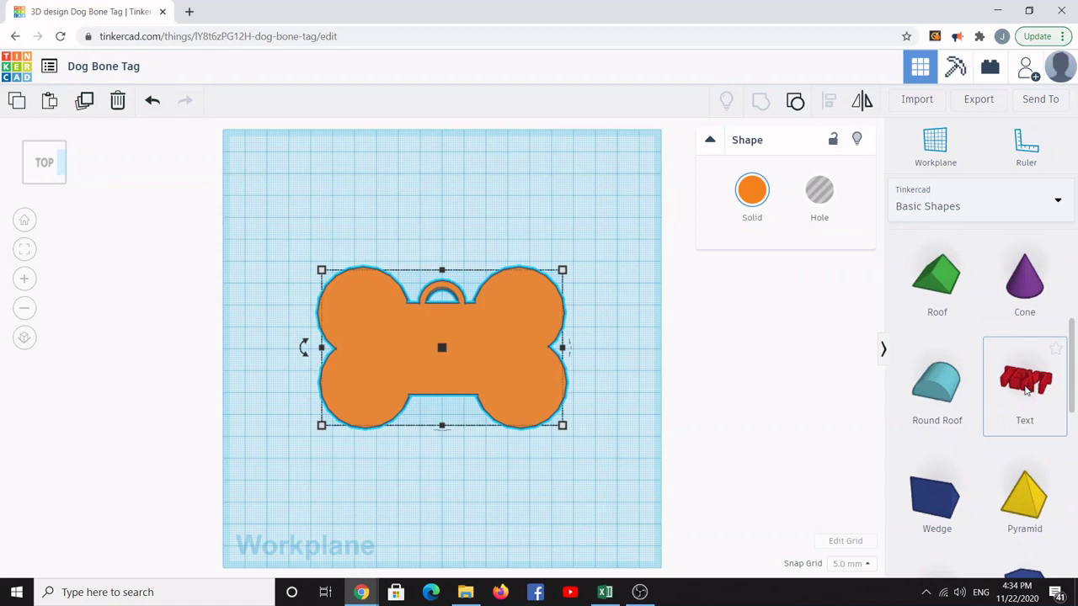
right_click(1026, 387)
click(1025, 385)
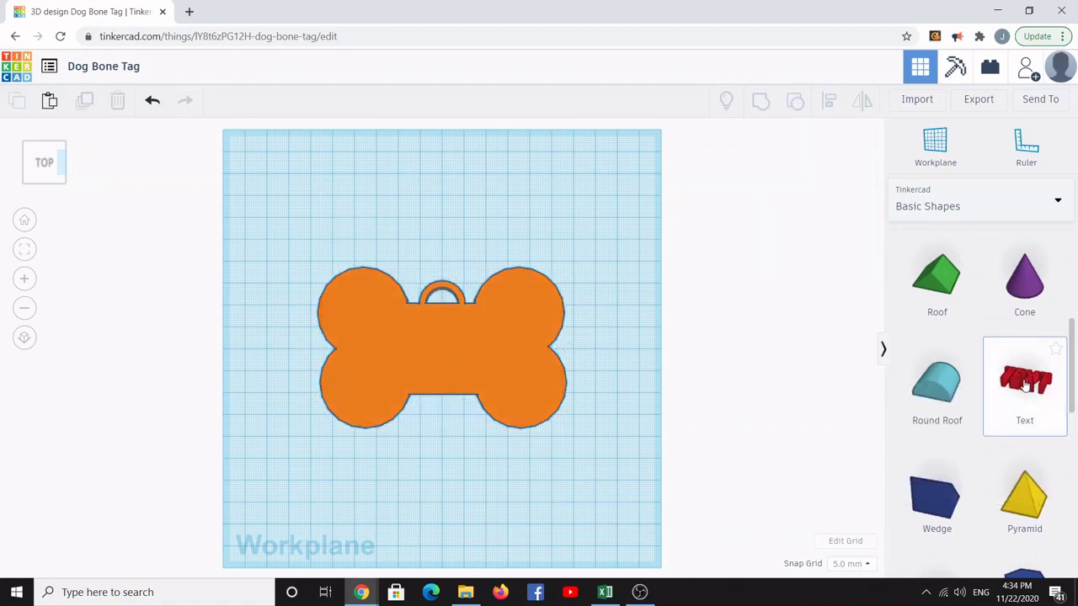
drag(1026, 383, 445, 358)
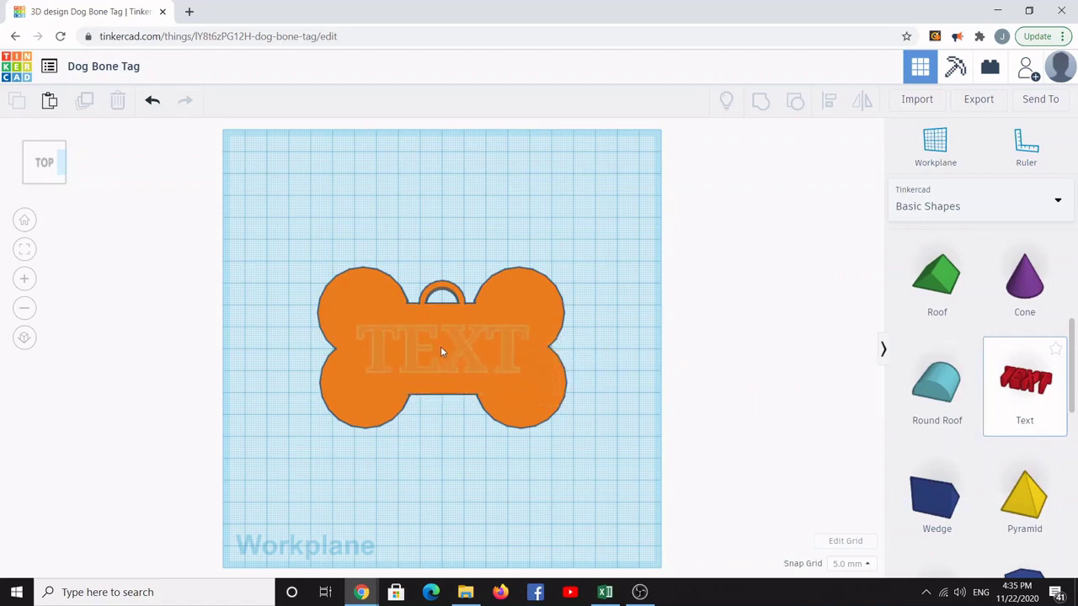
drag(440, 346, 440, 347)
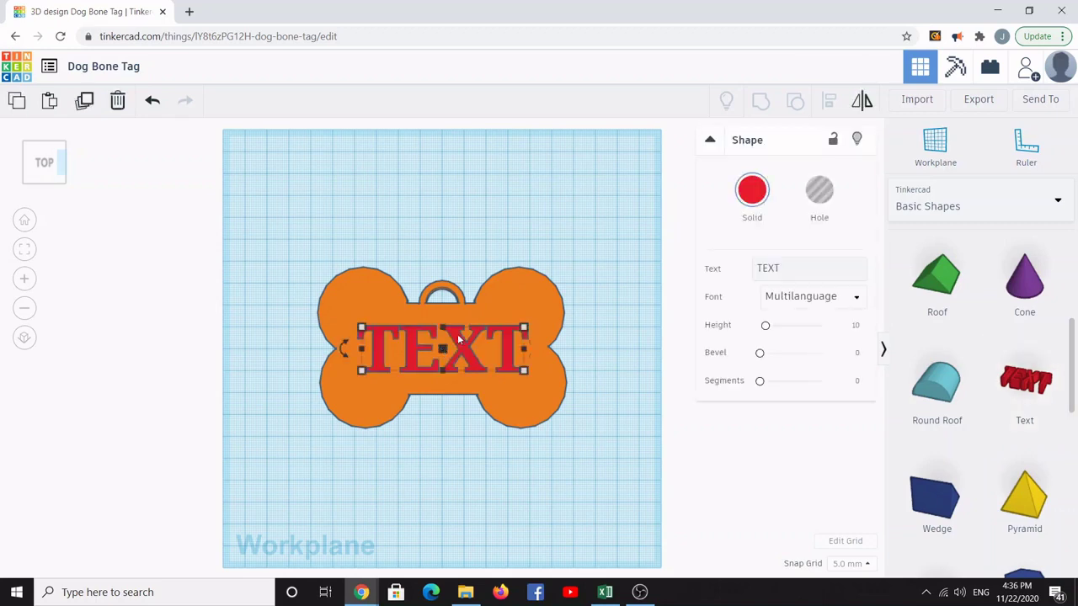
- Change the text's wording to "Muffin" and group it with the bone
click(799, 266)
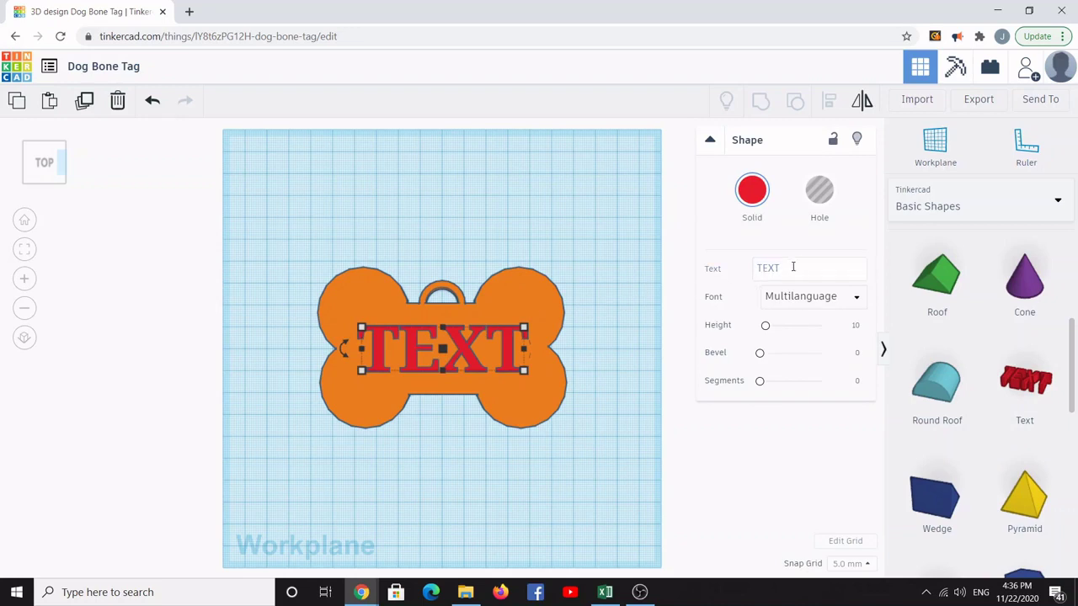
drag(785, 269, 756, 269)
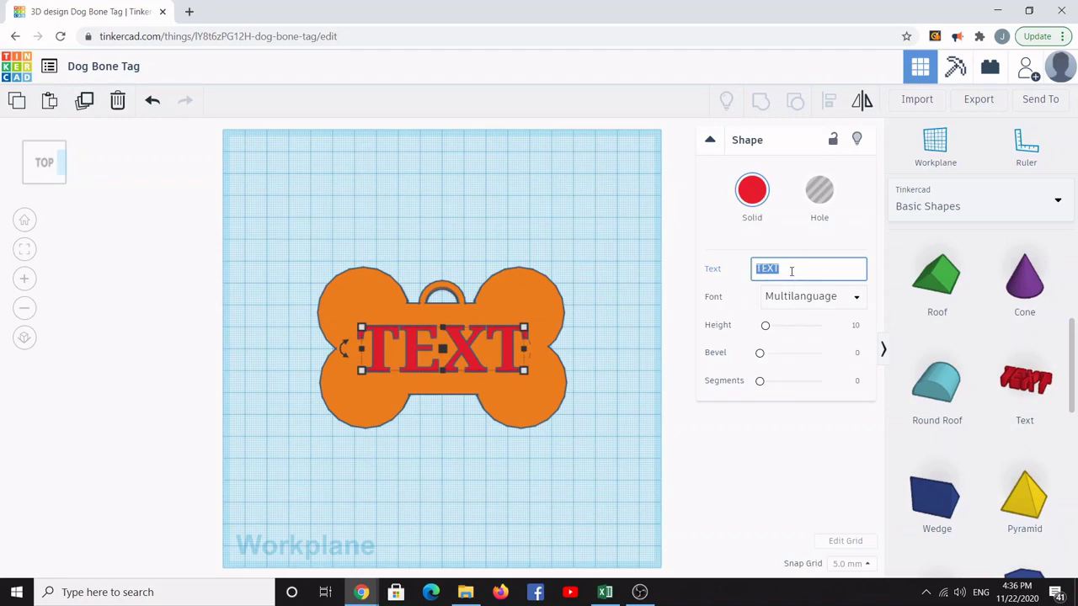
text(Muffi)
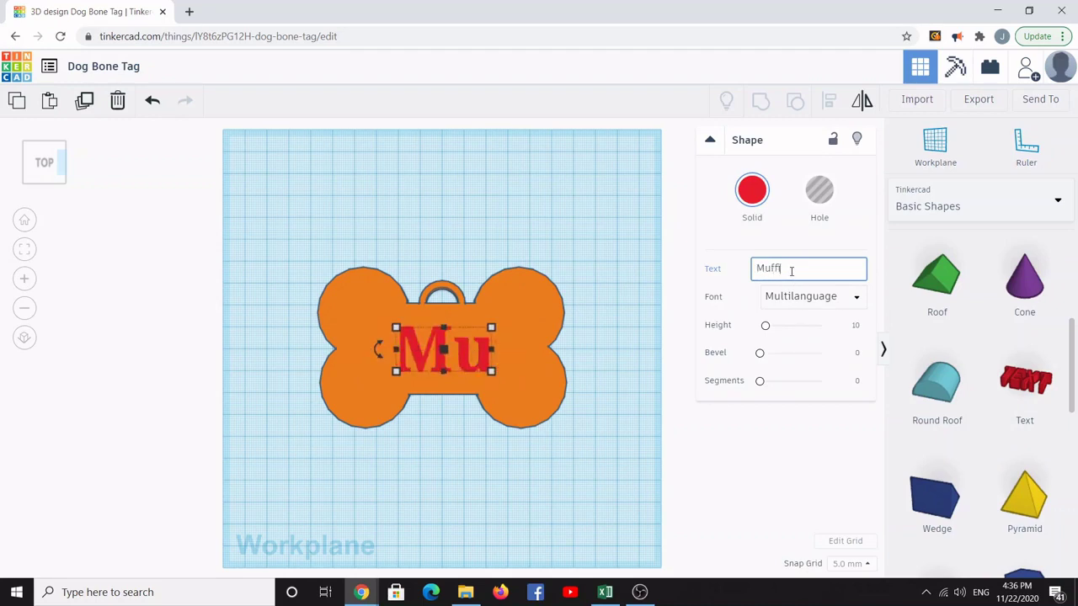
text(n)
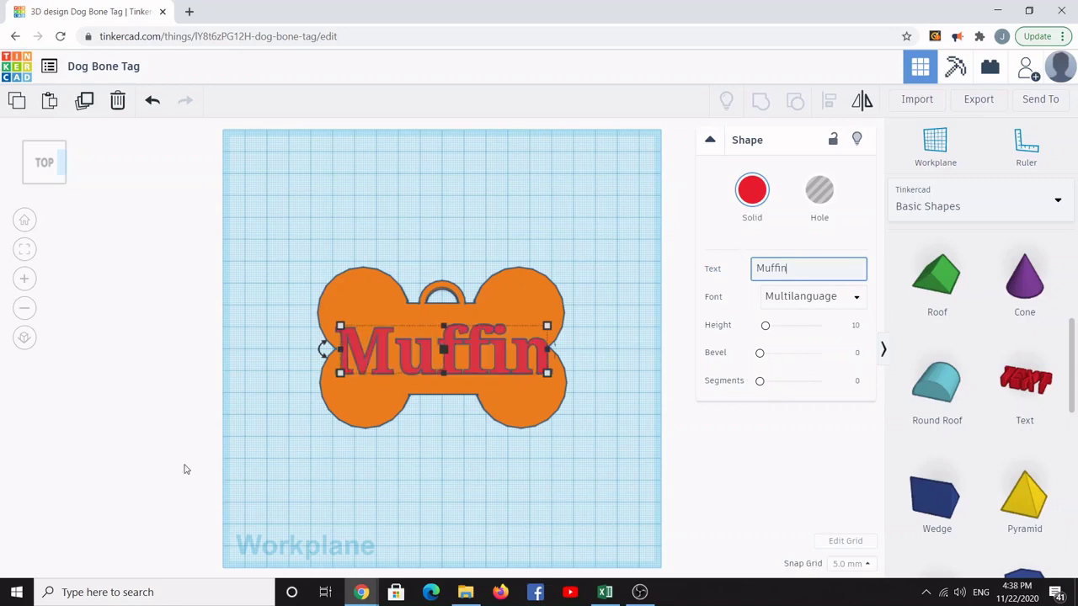
drag(278, 236, 621, 461)
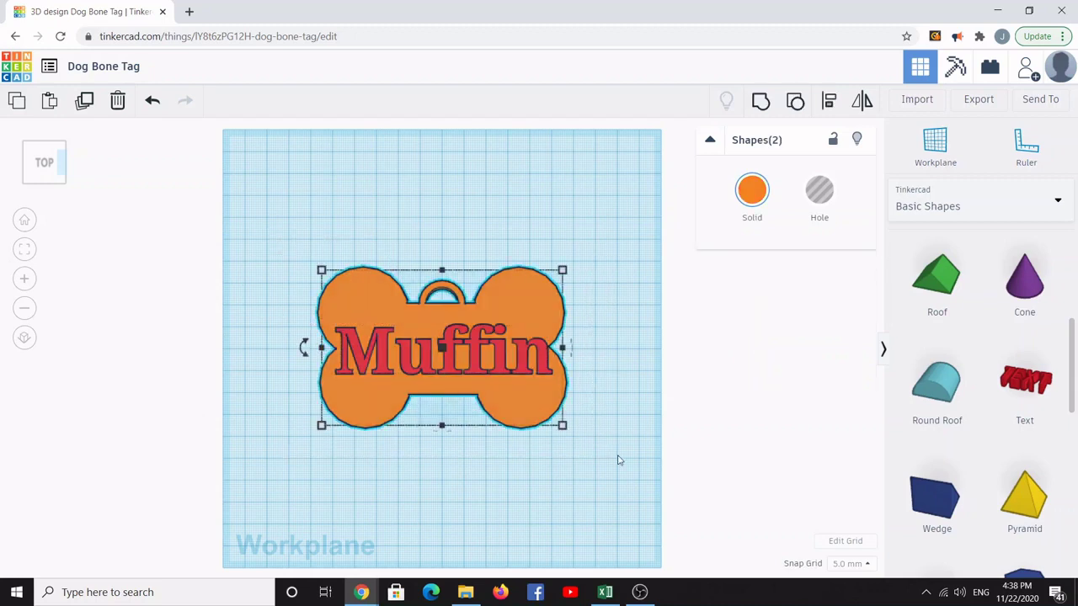
click(760, 102)
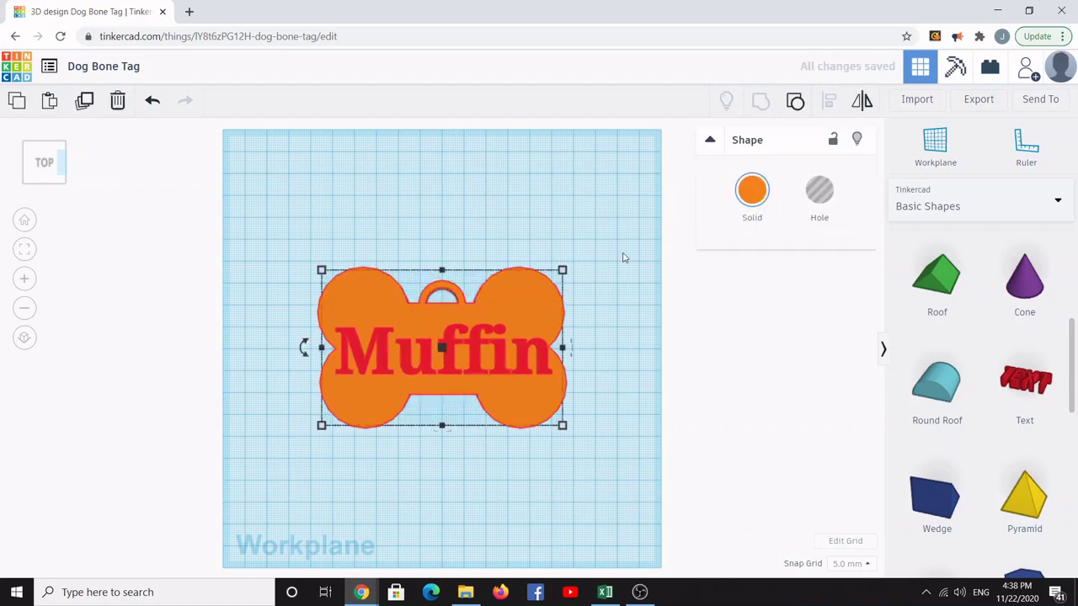
- Resize the grouped Muffin tag to a length of 35 mm and a width of 23 mm
right_drag(621, 252, 617, 130)
right_drag(618, 141, 623, 209)
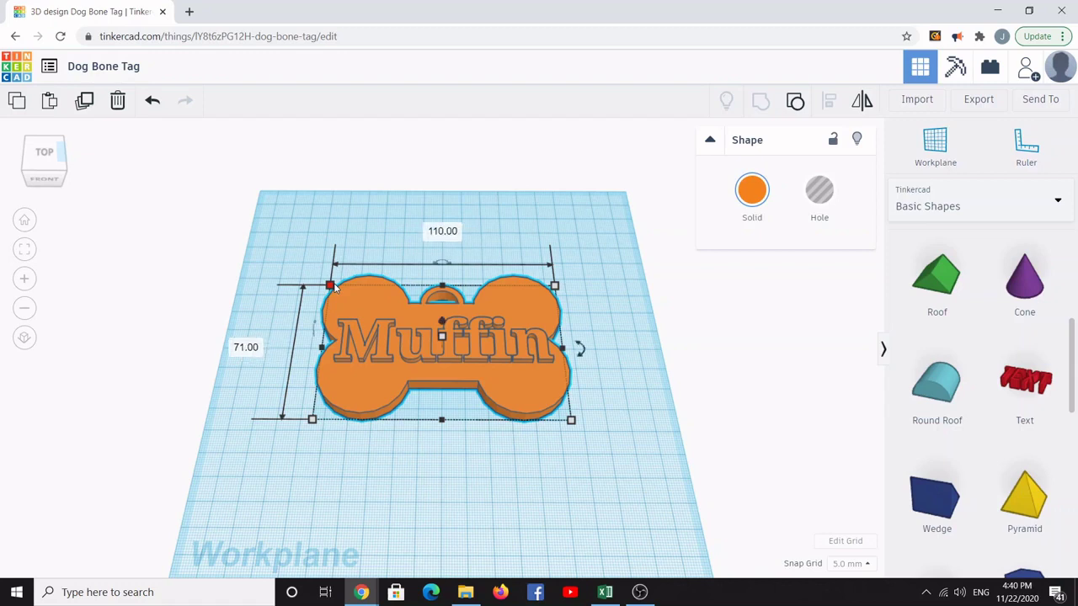
click(432, 235)
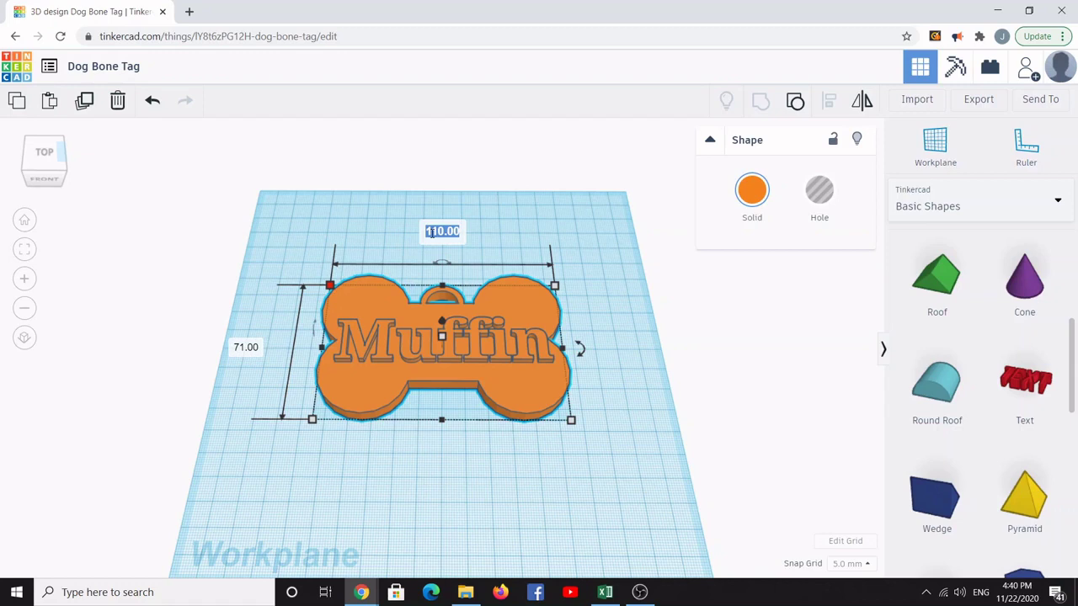
text(35.00)
key(Return)
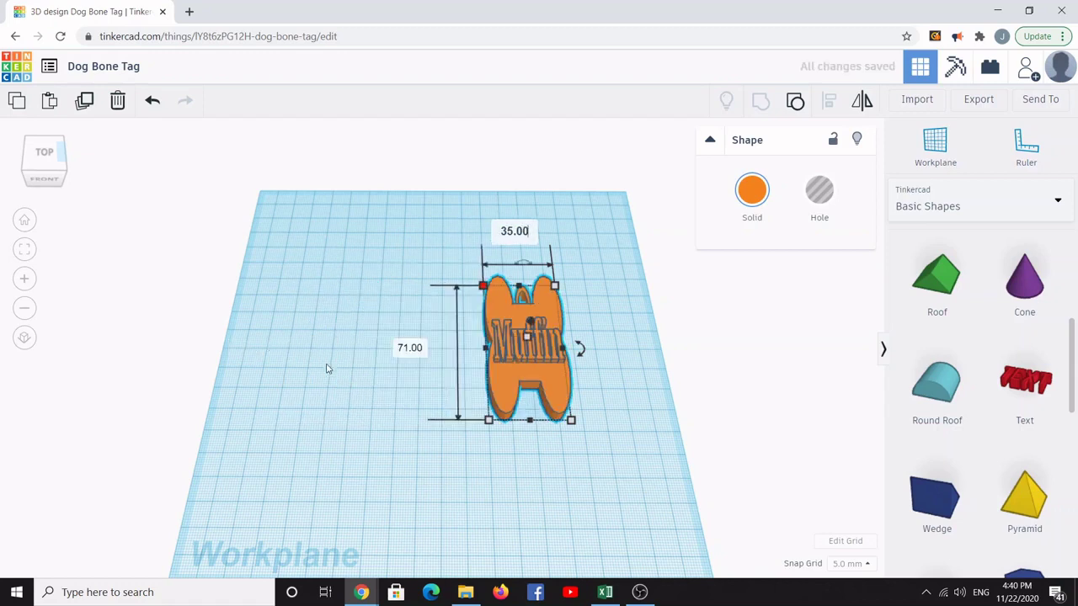
click(407, 352)
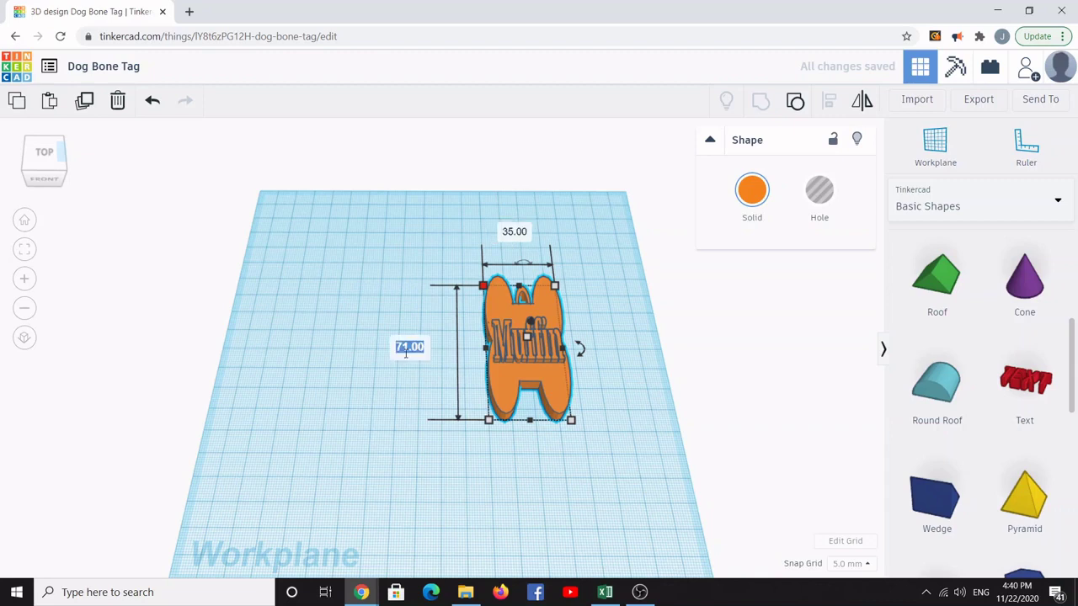
text(23.00)
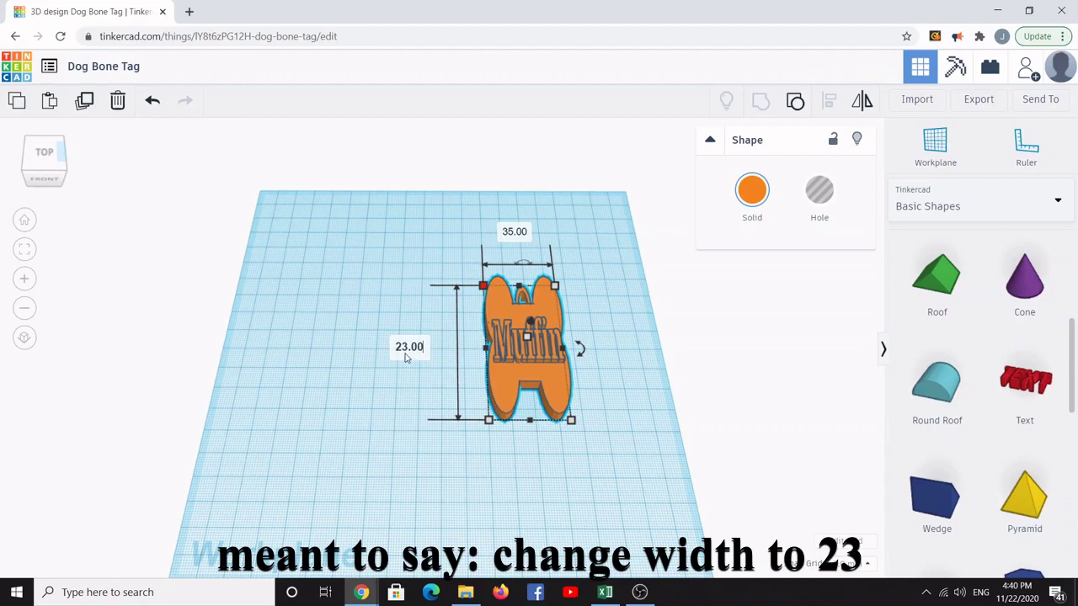
key(Return)
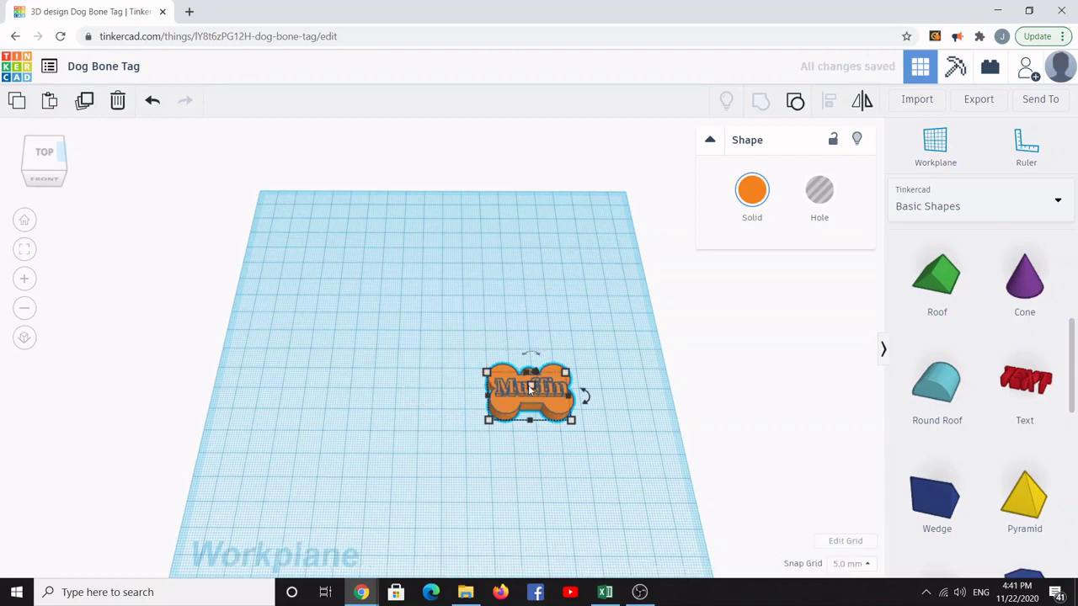
- Set the overall height of the Muffin tag to 5 mm and deselect it
mouse_move(532, 387)
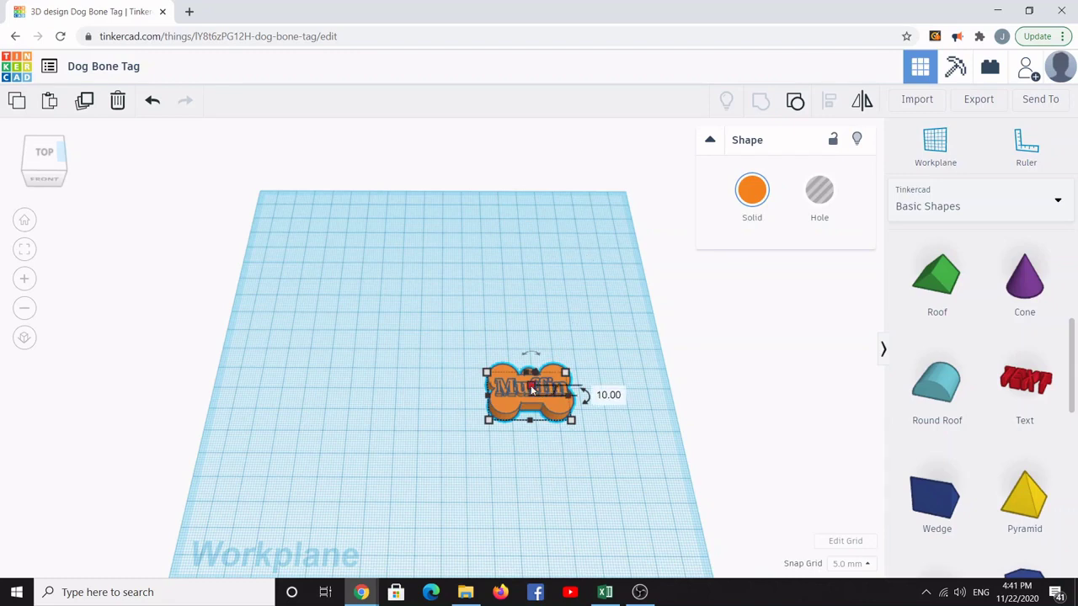
click(592, 390)
text(5)
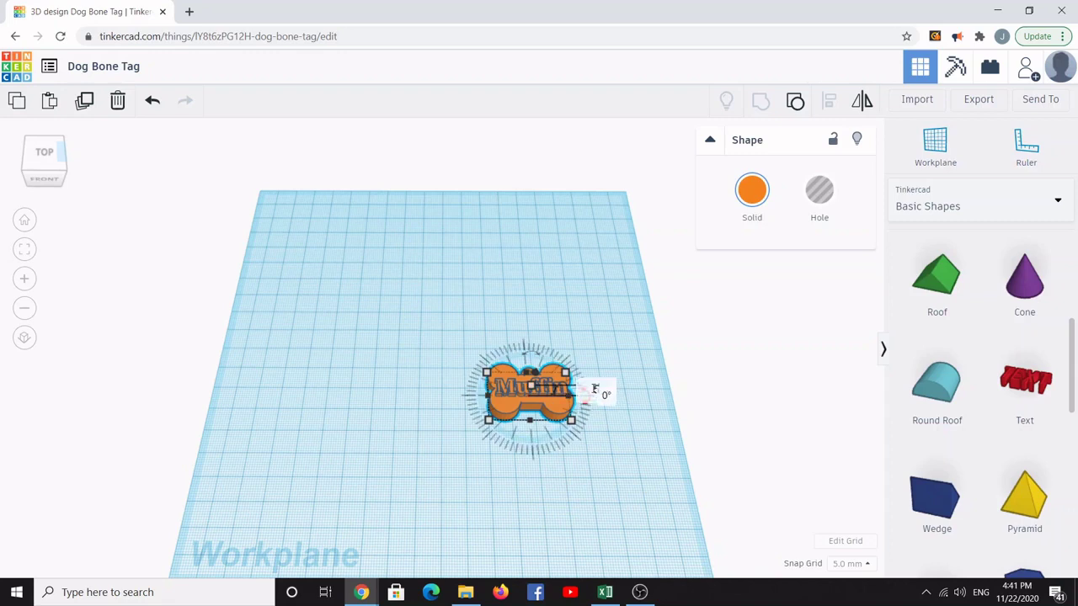
key(Return)
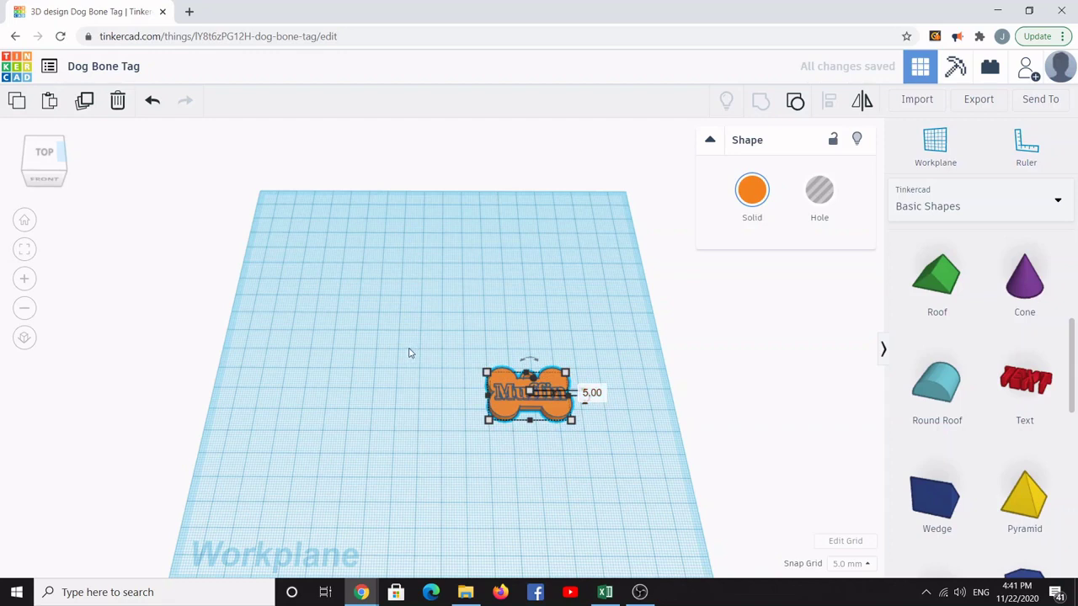
click(540, 498)
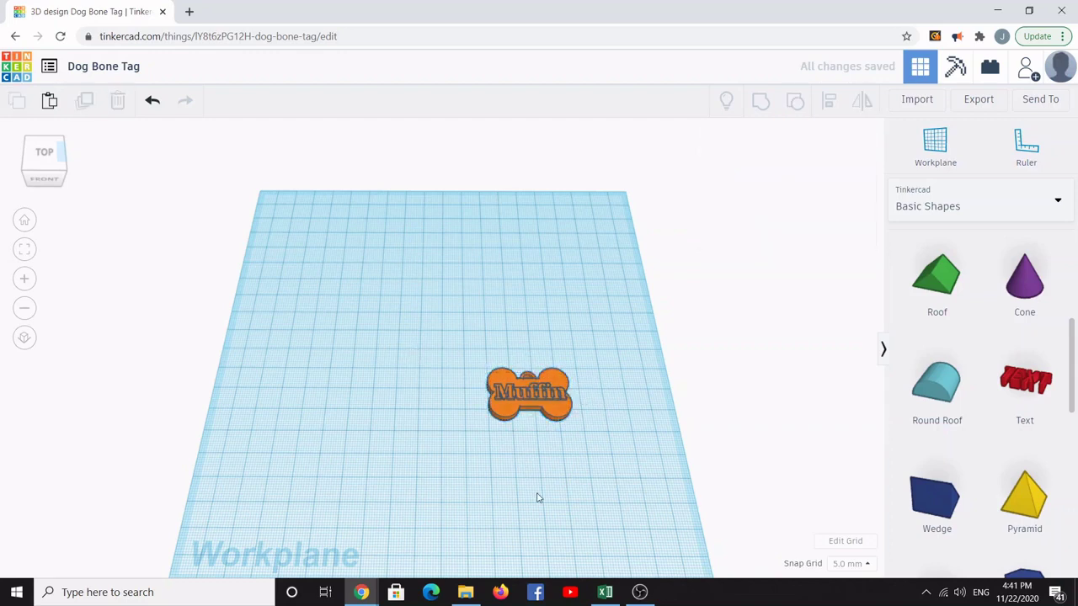
- Examine the preset solid colours available for the Muffin tag
click(553, 417)
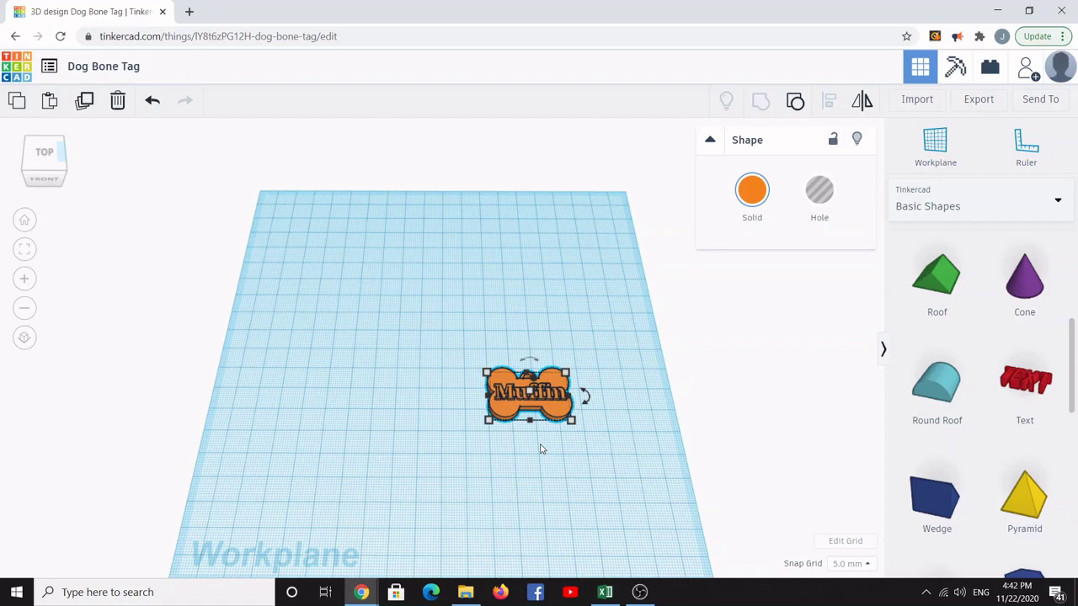
click(541, 449)
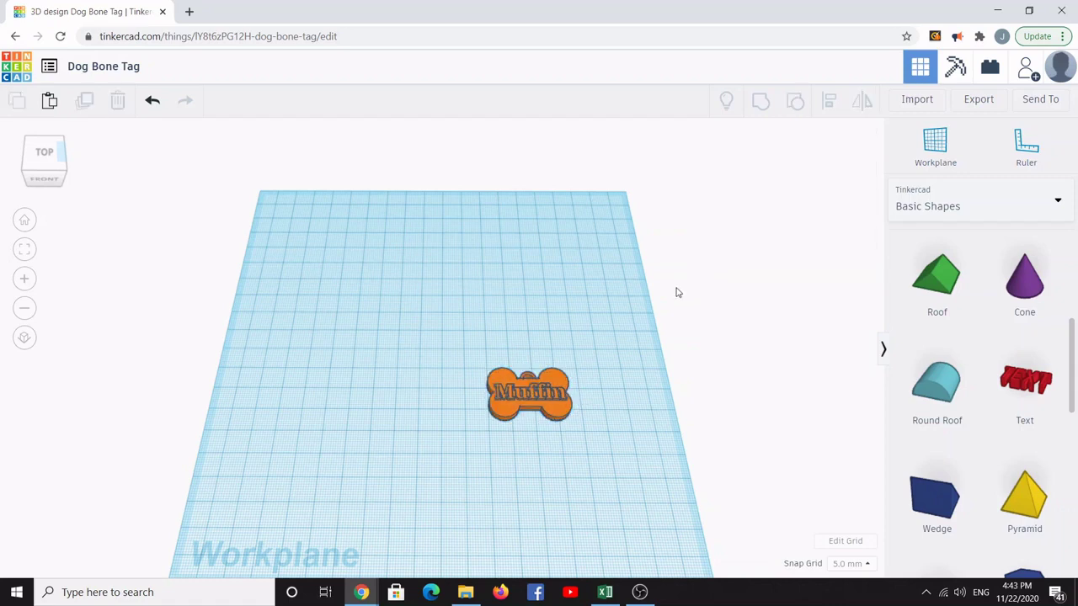
click(494, 413)
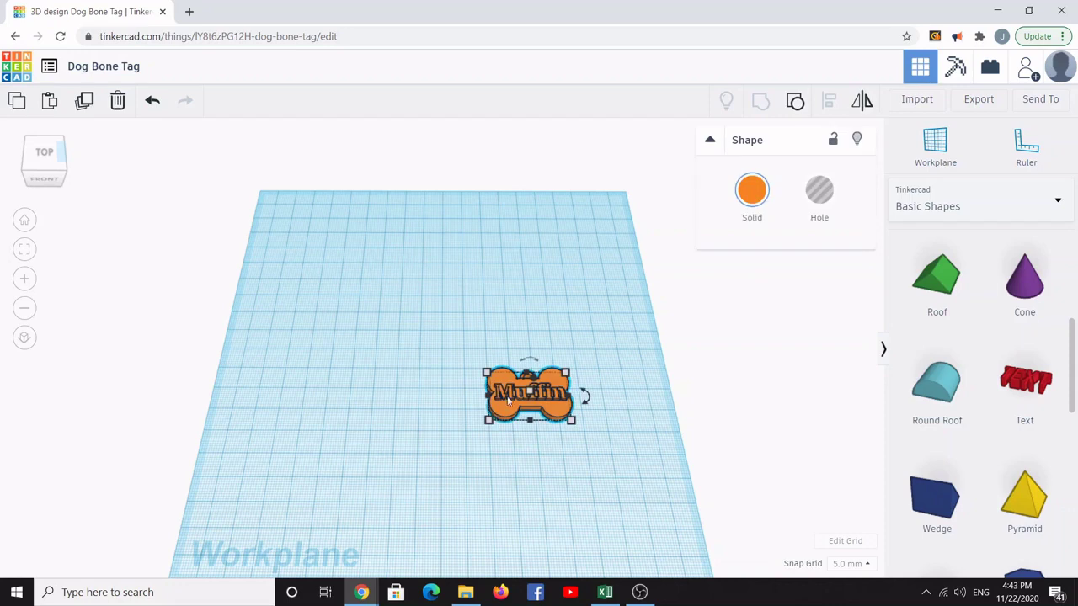
click(752, 200)
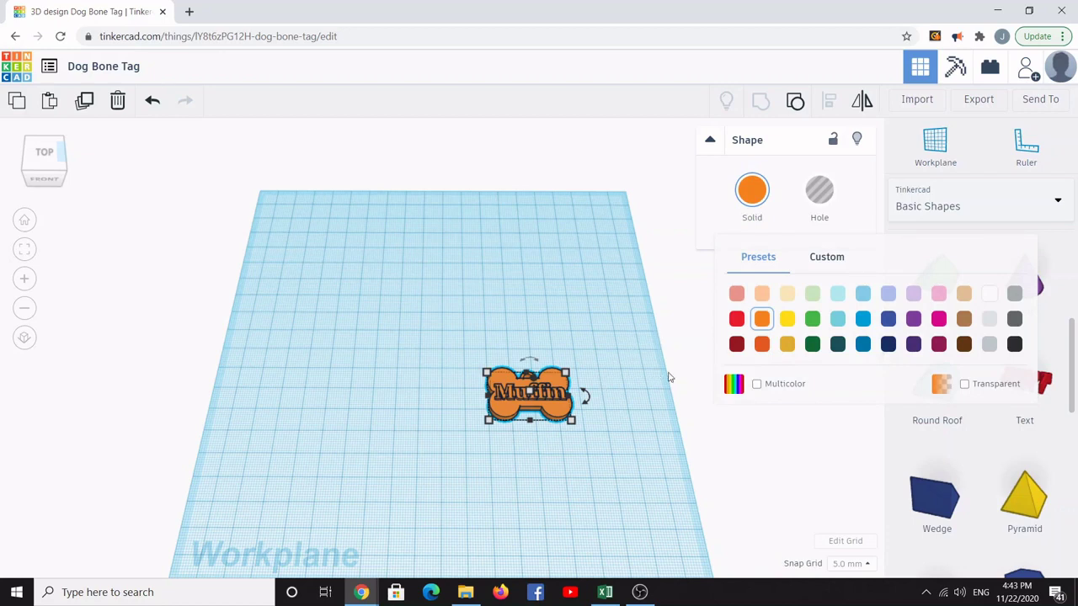
click(609, 442)
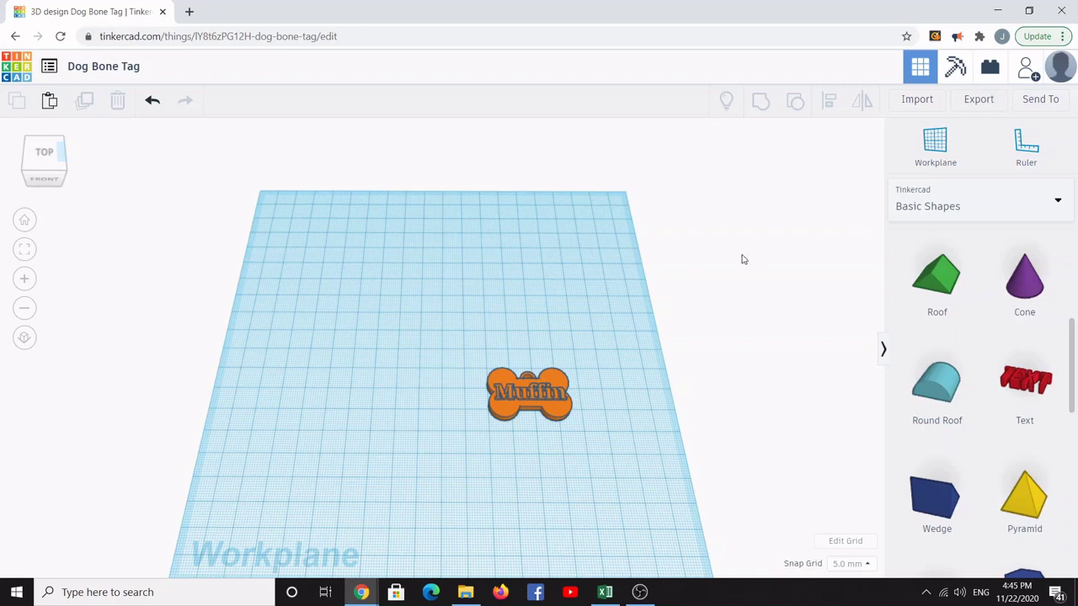
- Export everything in the design as an OBJ file and open the downloaded Dog Bone Tag.zip
click(971, 101)
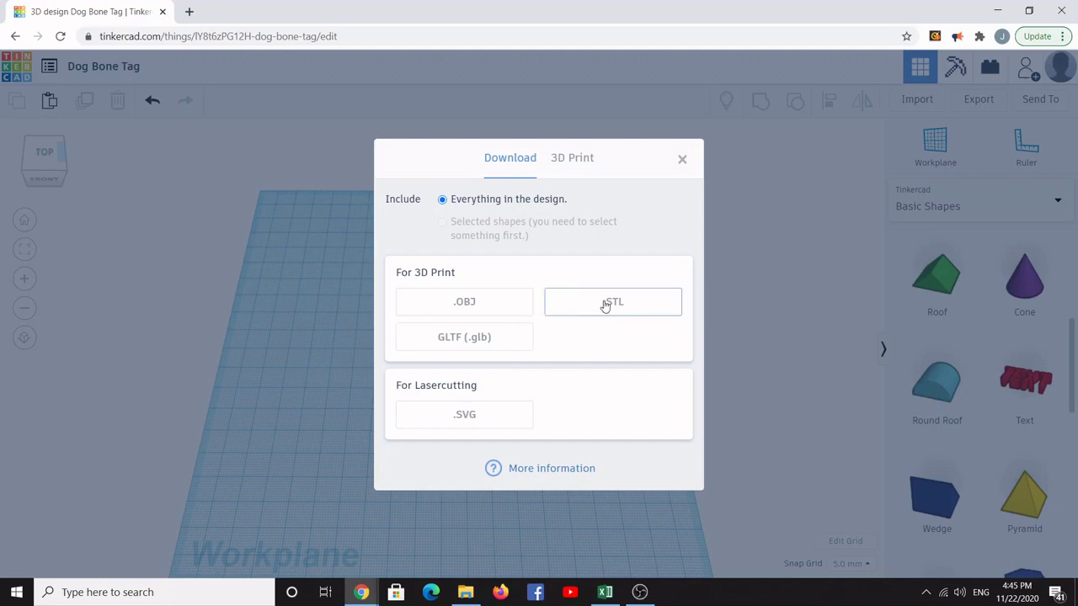
click(517, 314)
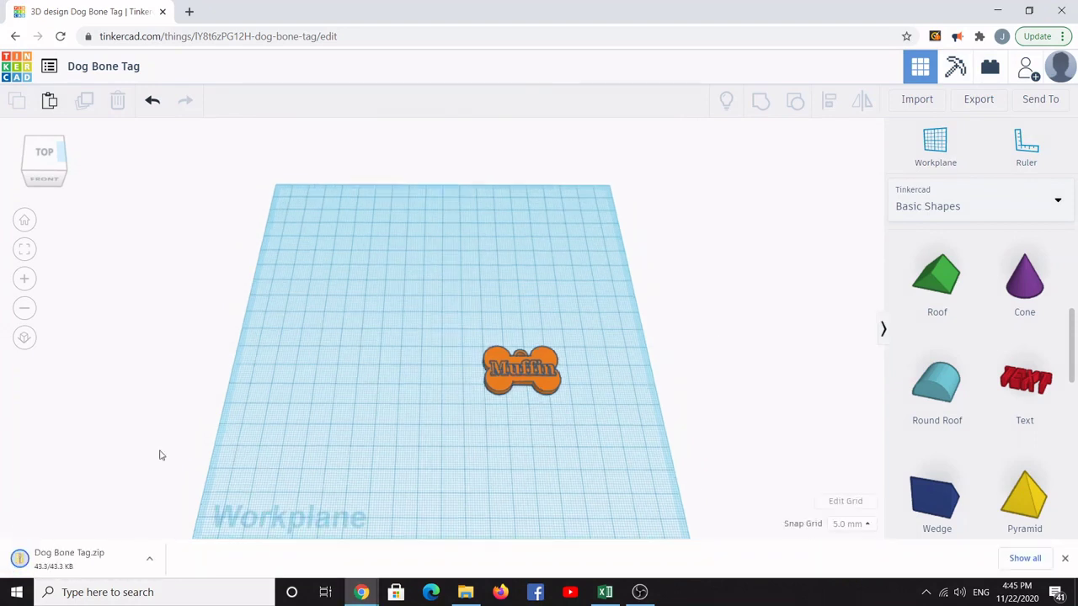
click(103, 552)
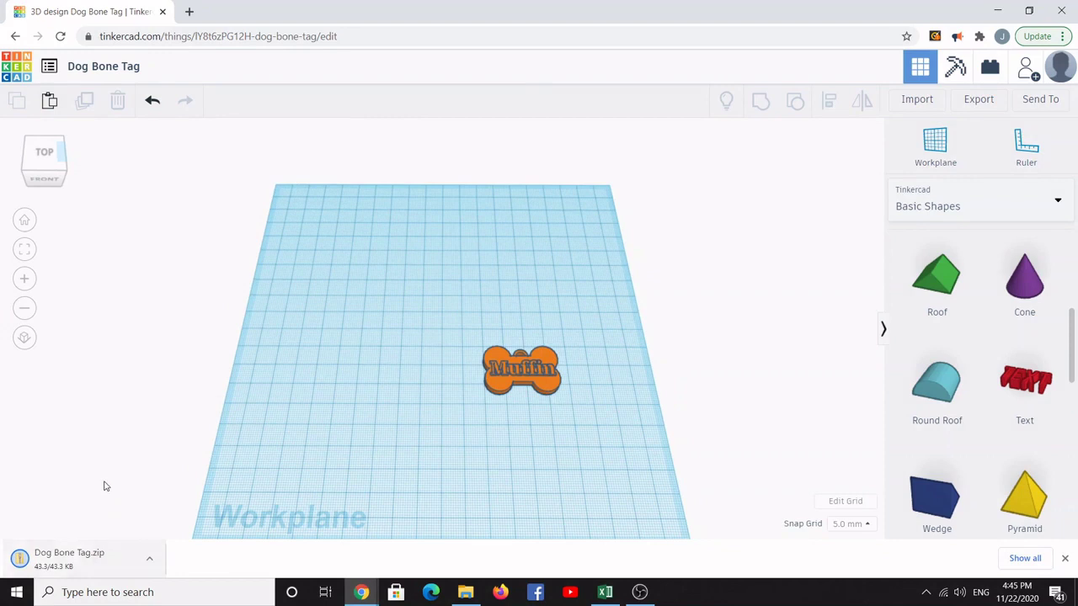
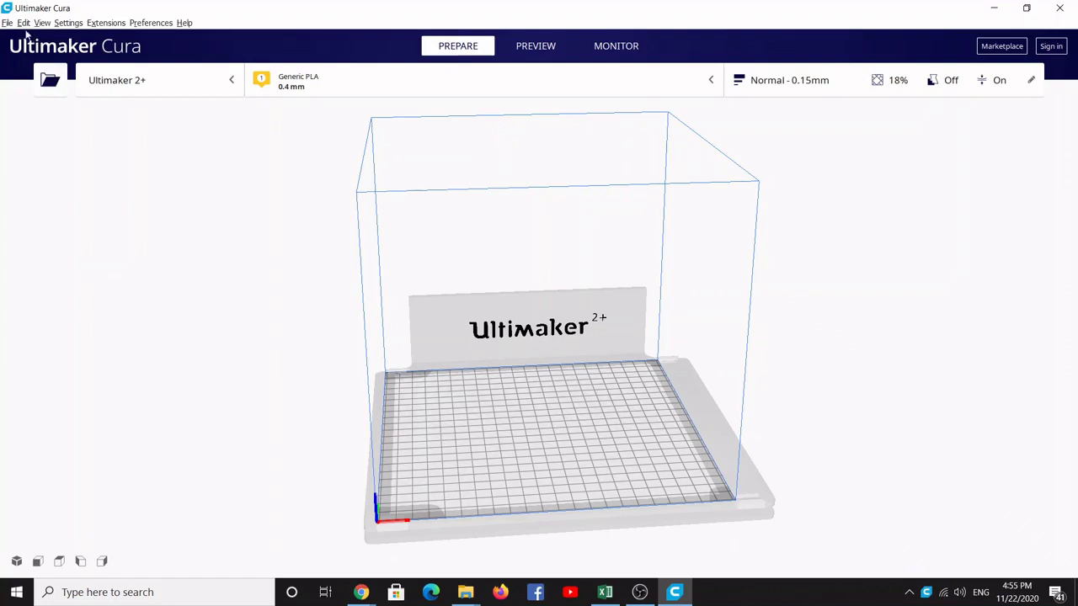
- Switch to Ultimaker Cura and open the tinker OBJ file from the Dog Bone Tag folder in Downloads
click(10, 25)
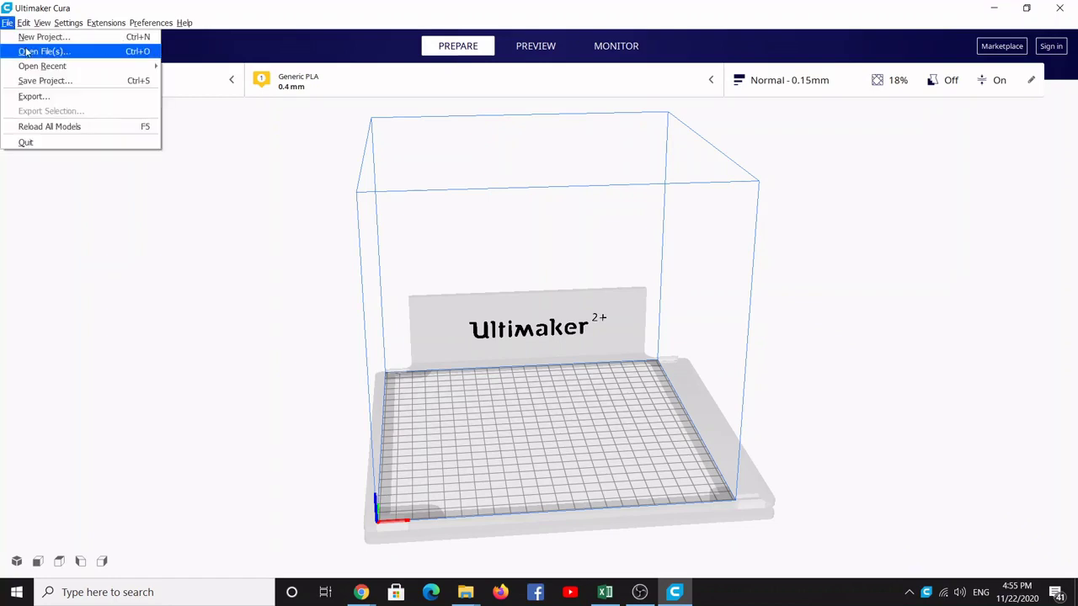
click(28, 53)
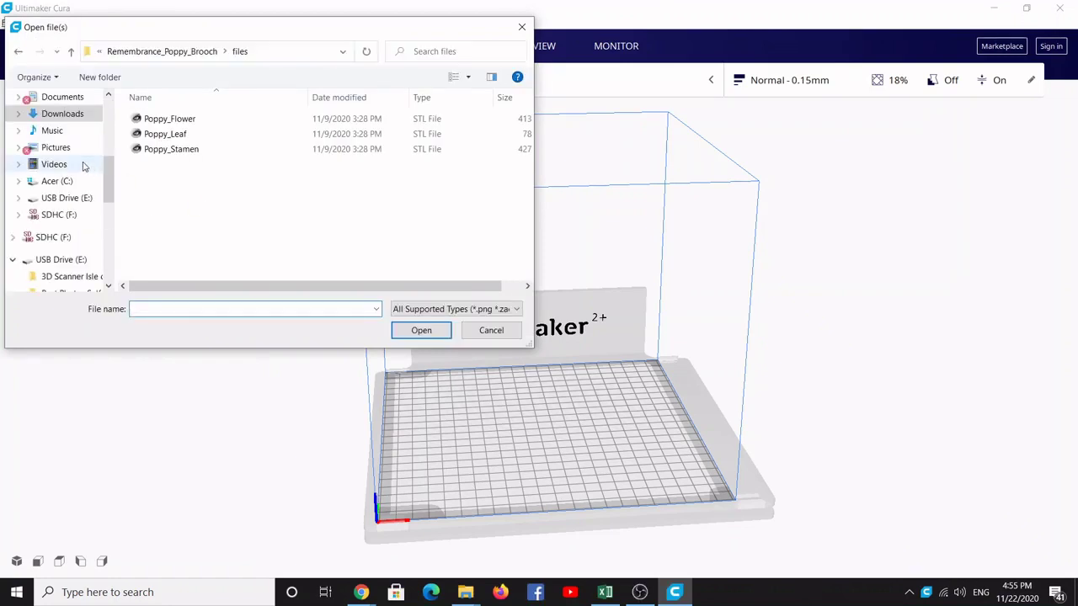
click(72, 113)
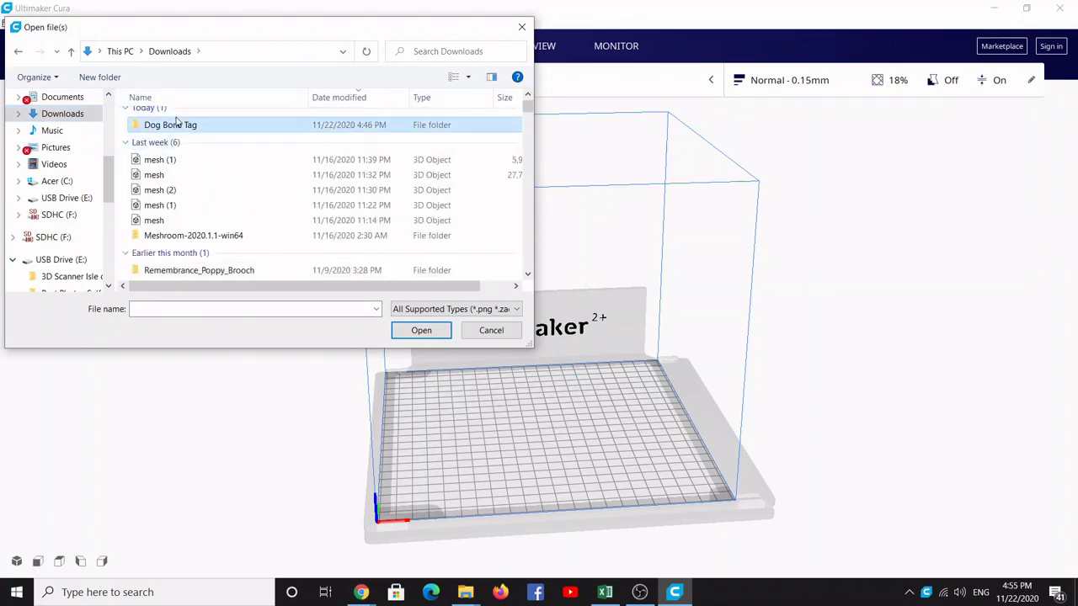
double_click(180, 125)
click(169, 120)
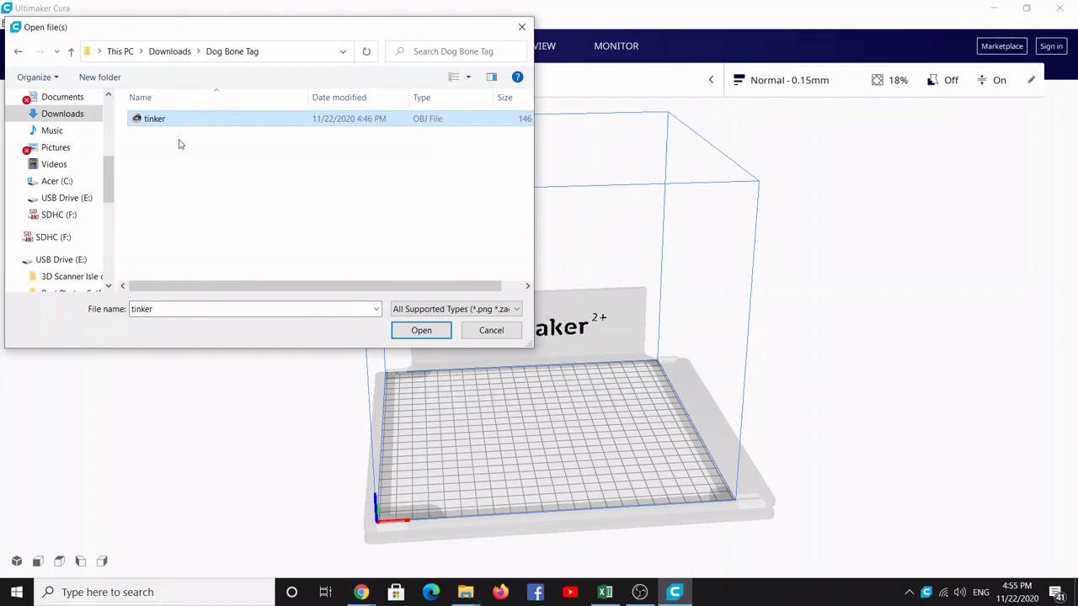
click(421, 330)
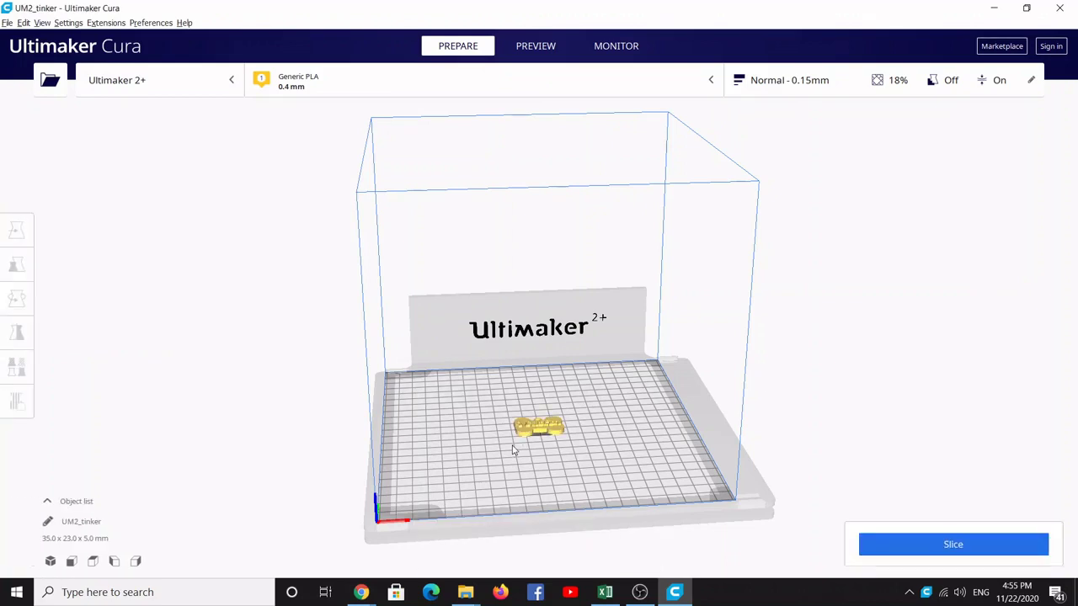
- Slice the dog tag with the Normal 0.15 mm profile and show its layer preview
right_drag(540, 456, 518, 479)
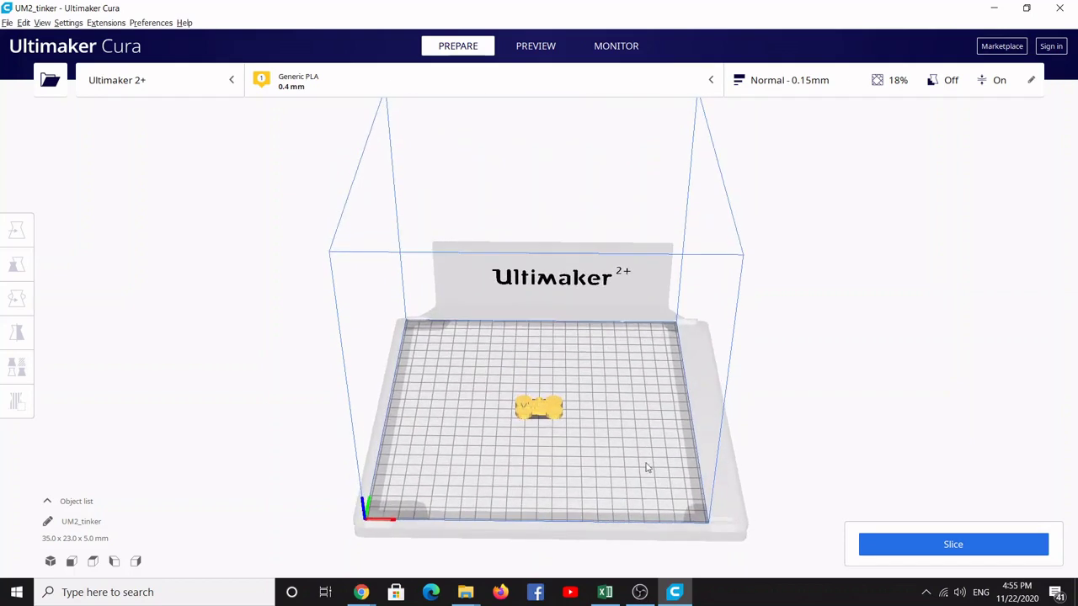
click(909, 548)
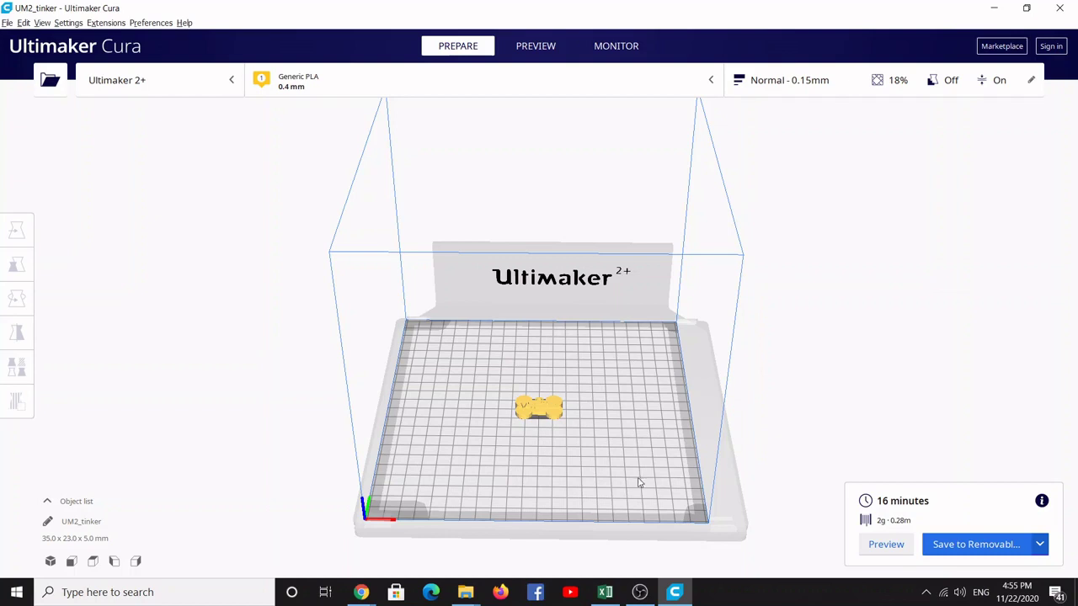
click(886, 545)
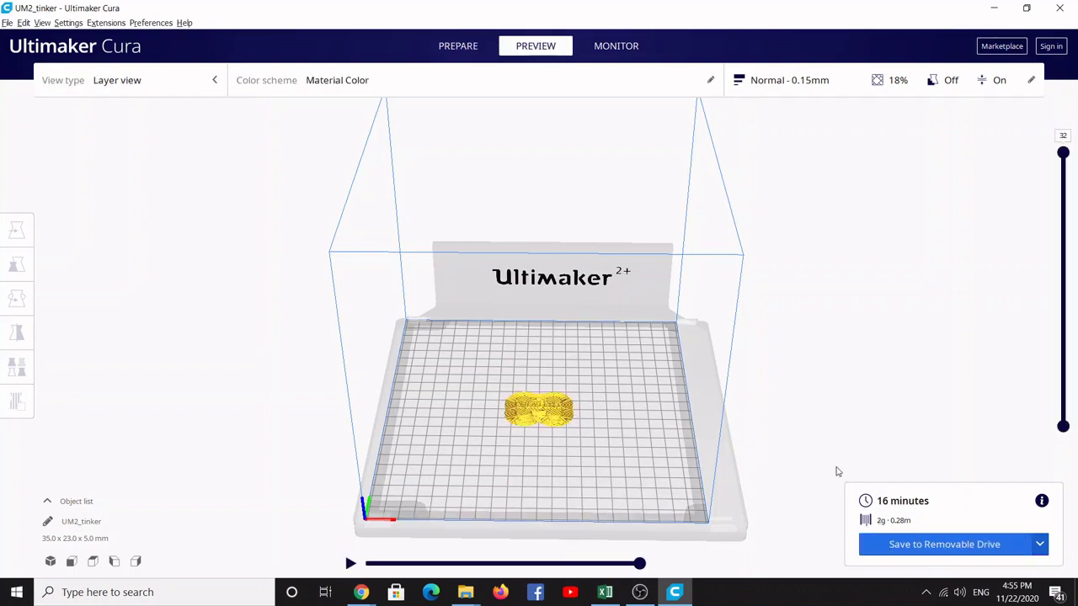
- Inspect the sliced tag, save its print file to the removable drive and eject the drive
right_drag(838, 472, 837, 446)
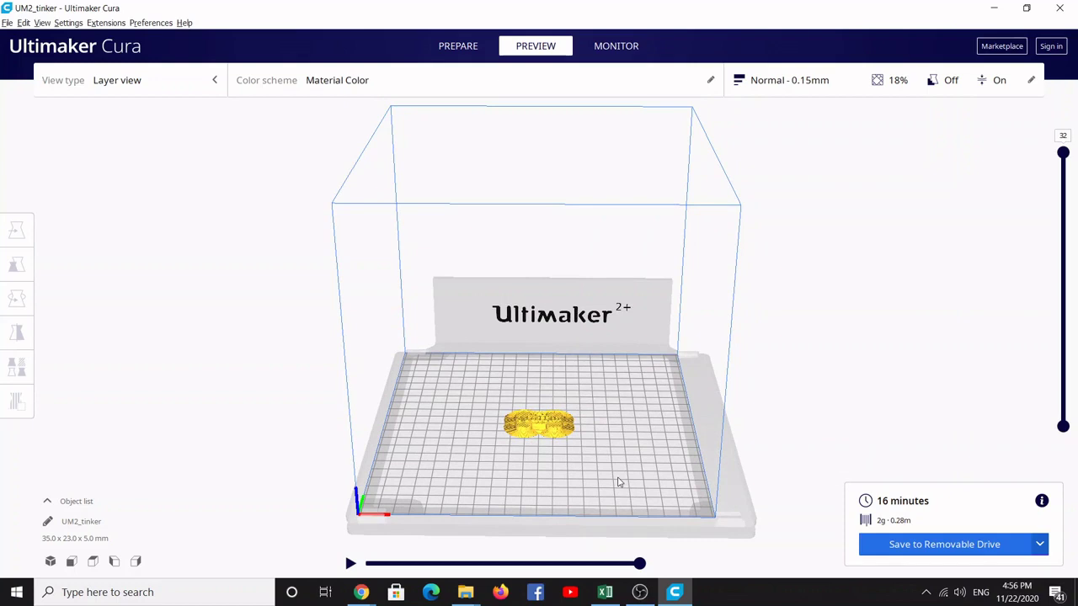
mouse_move(618, 484)
right_down()
mouse_move(617, 523)
mouse_move(614, 462)
mouse_move(619, 499)
right_up()
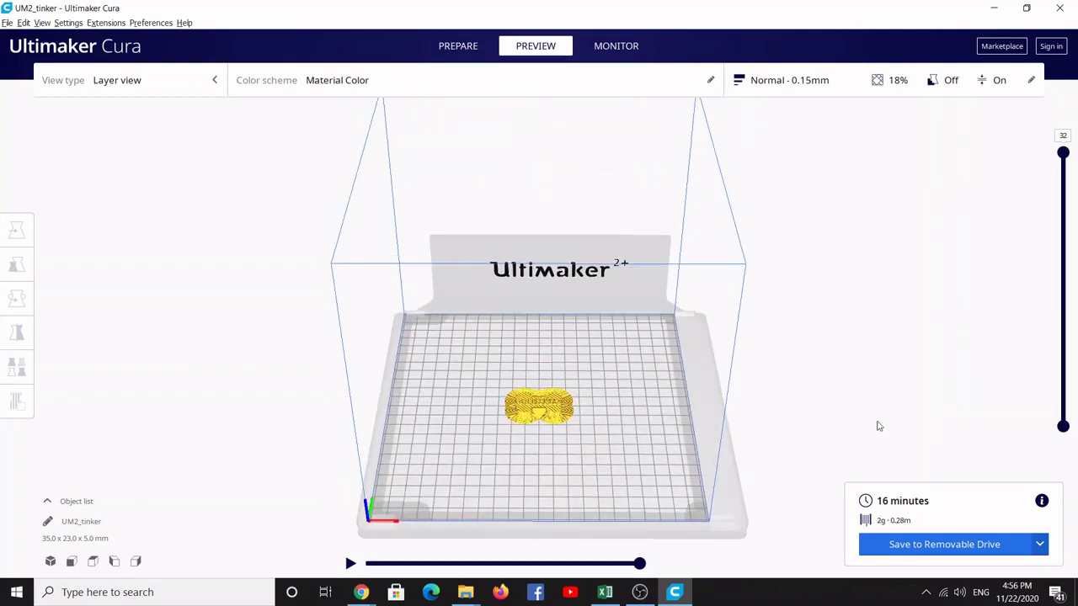
click(917, 545)
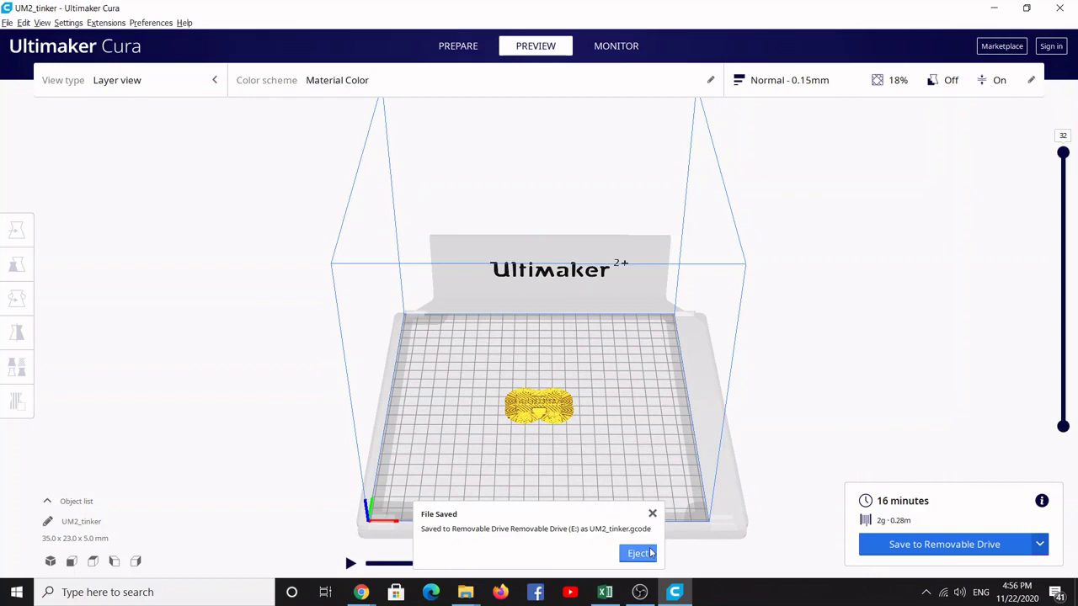
click(639, 554)
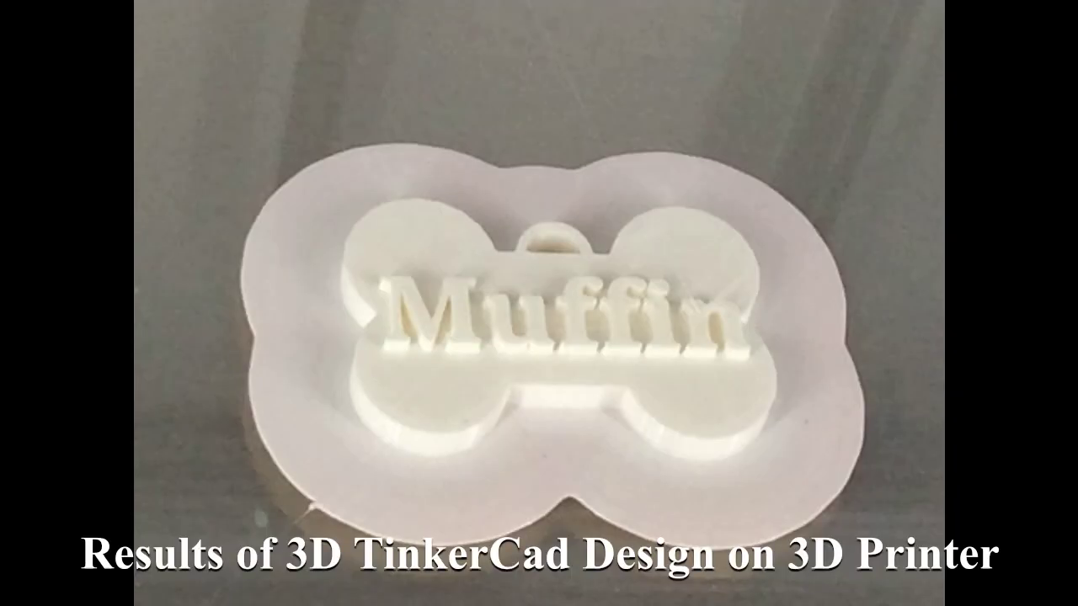